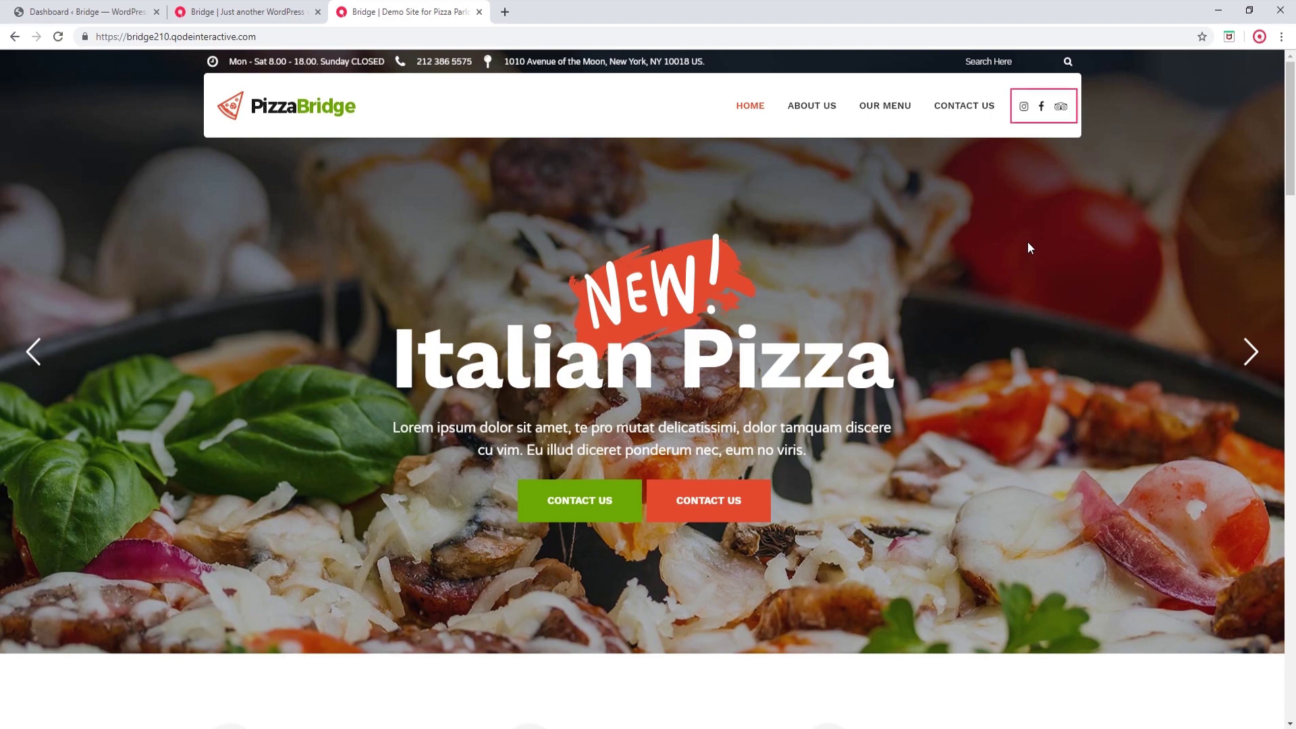
Step: Scroll the Bridge Pizza demo to its footer, then switch to the Bridge tutorial blog page
scroll(1028, 244, "down", 12)
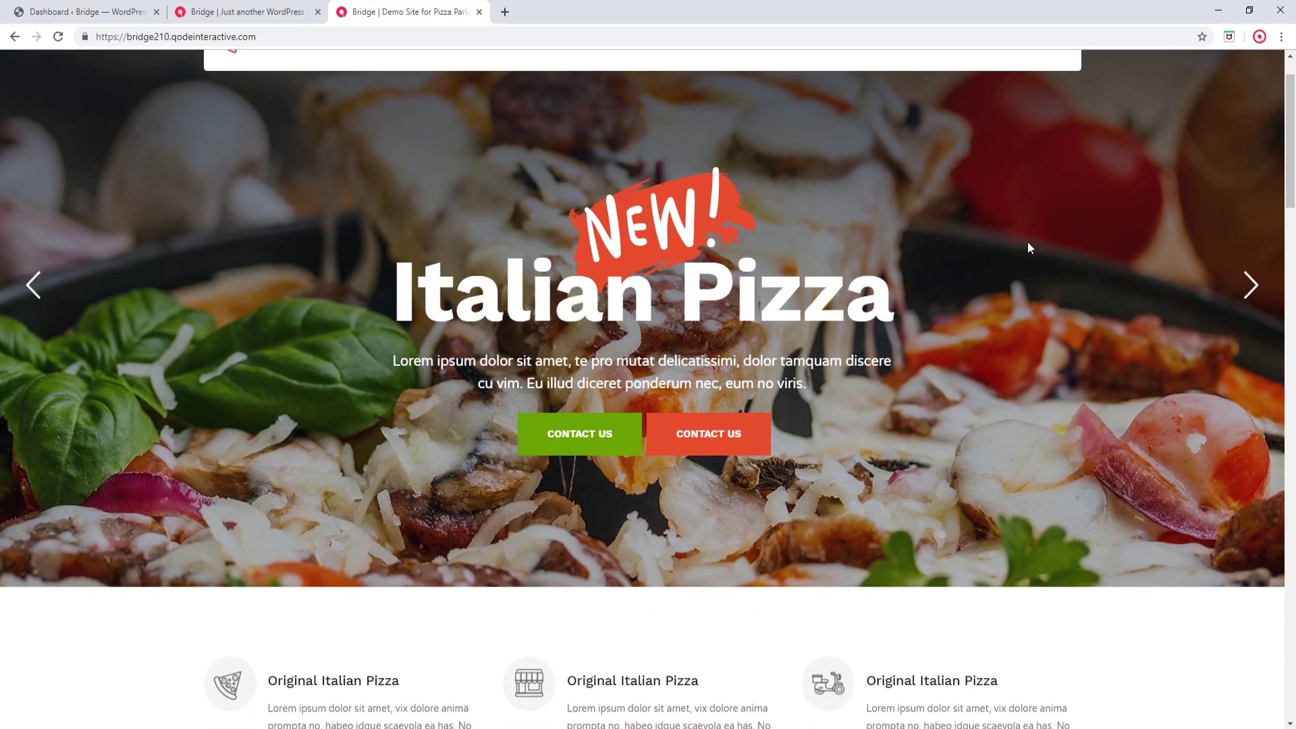
scroll(1027, 244, "down", 20)
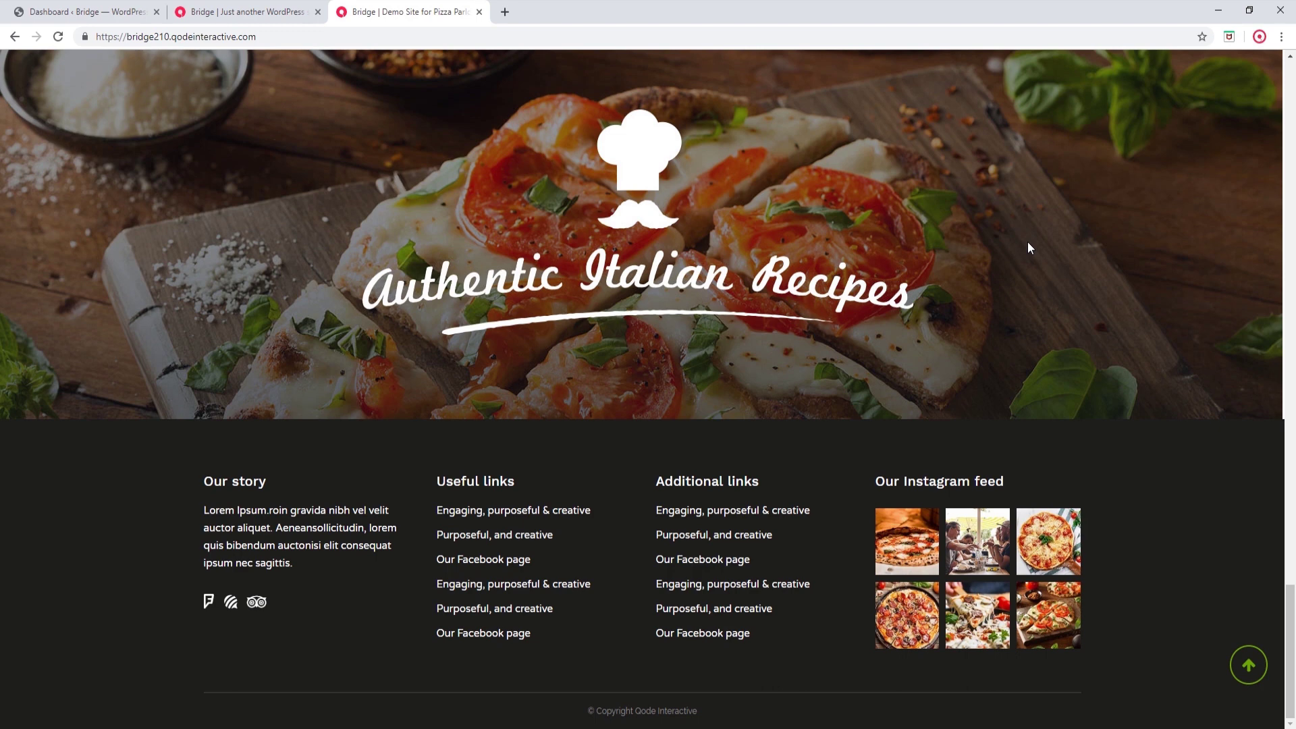
left_click(293, 4)
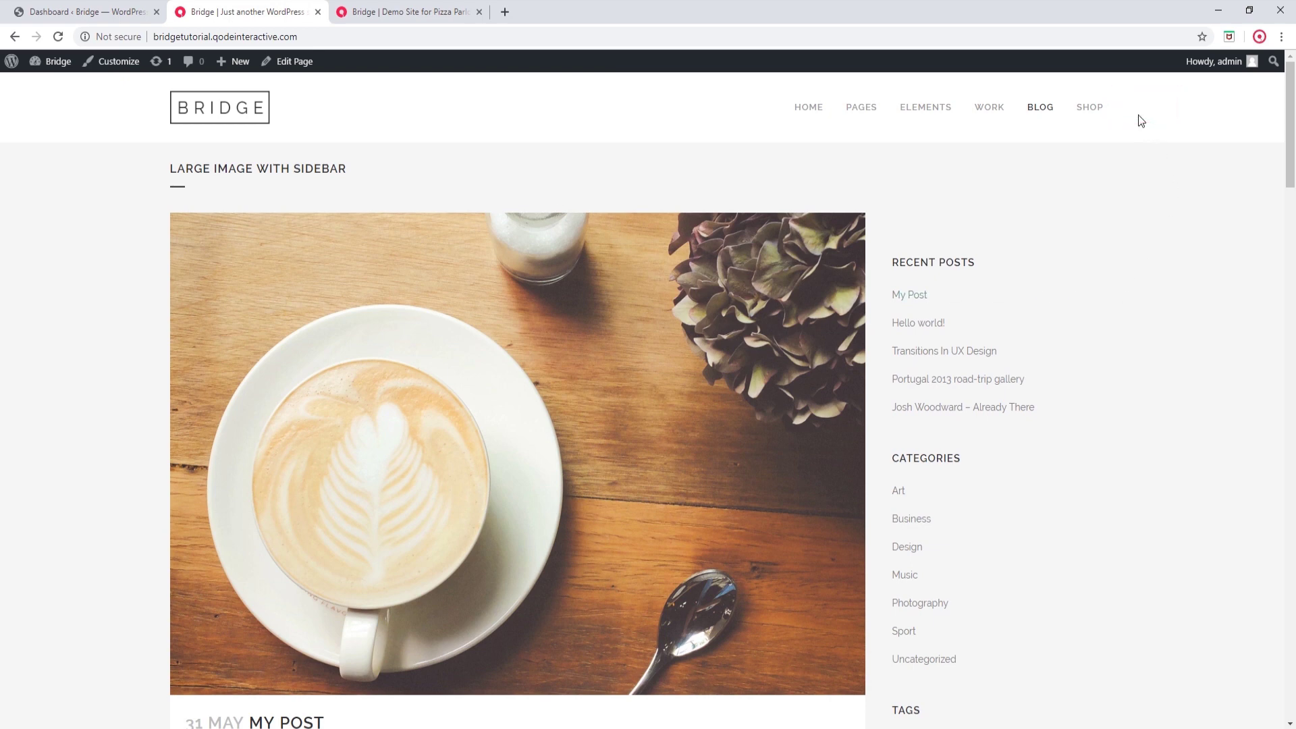
Step: From the WordPress dashboard, go to Appearance > Widgets
left_click(112, 9)
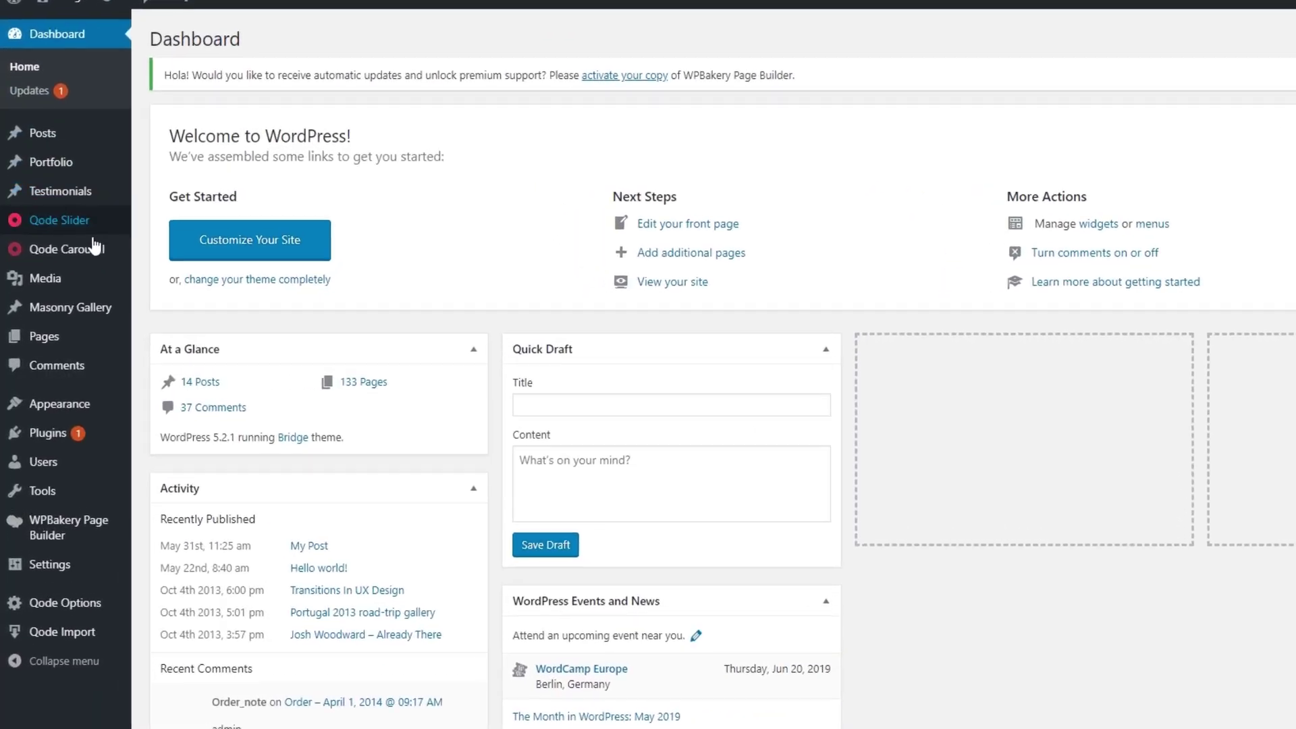
mouse_move(74, 403)
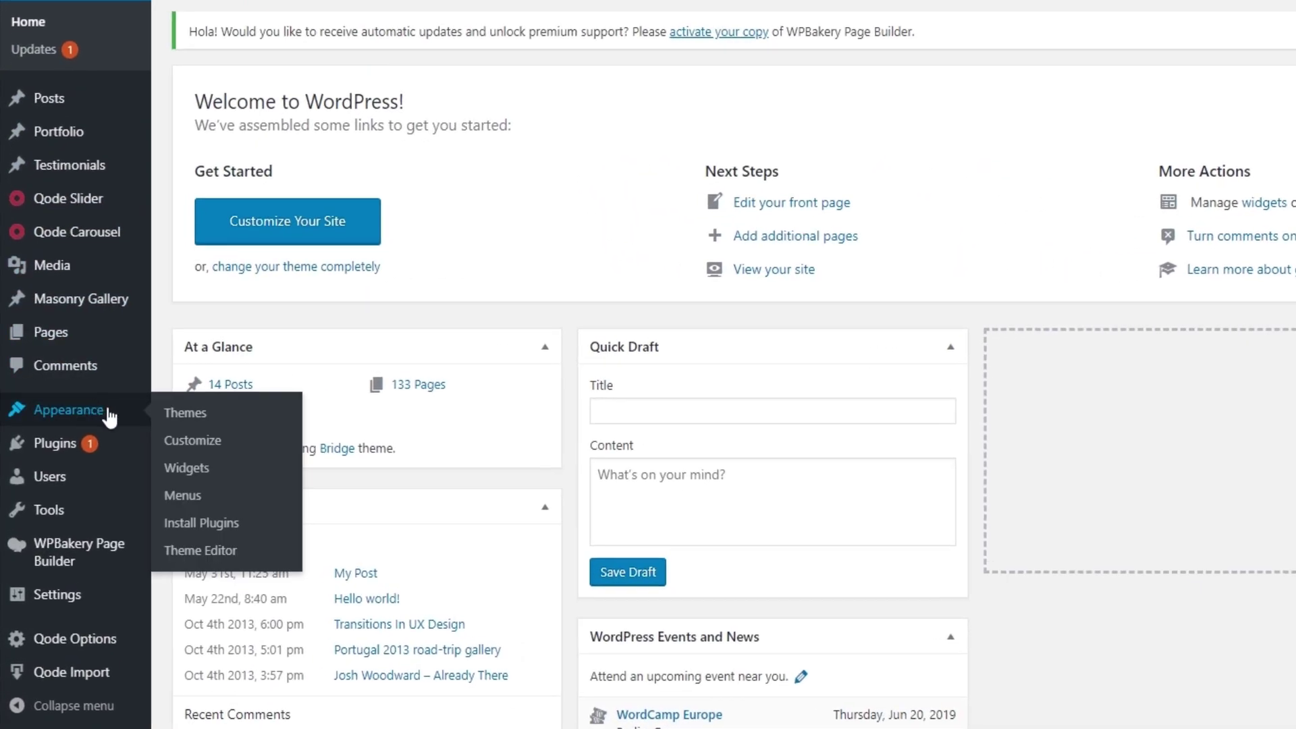
left_click(164, 459)
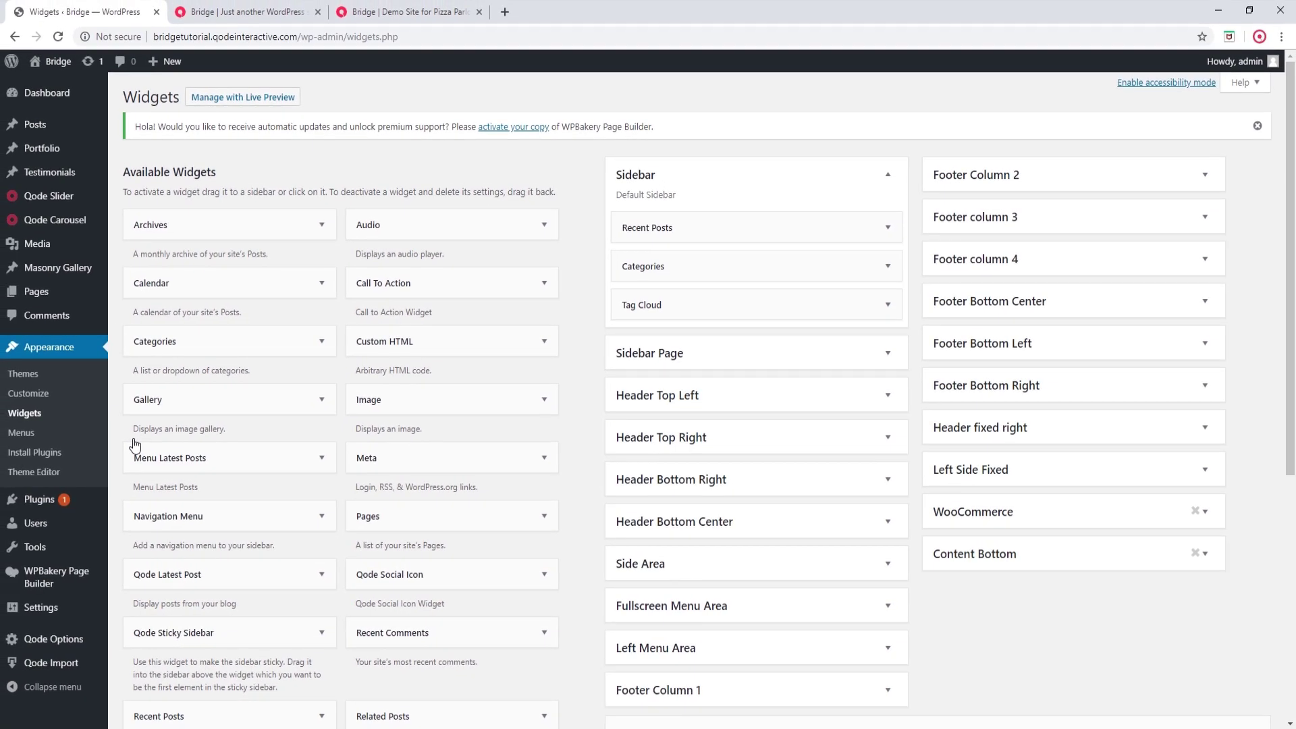
left_click(398, 13)
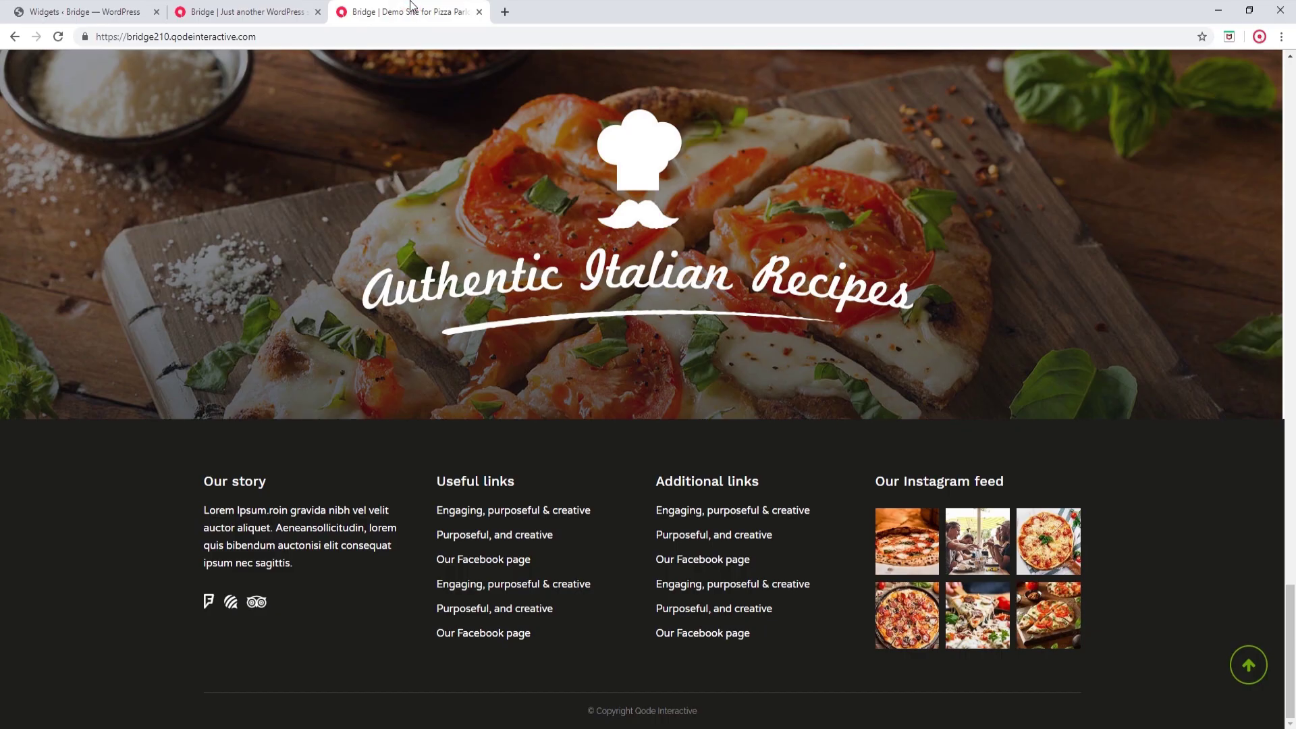
scroll(1155, 476, "up", 20)
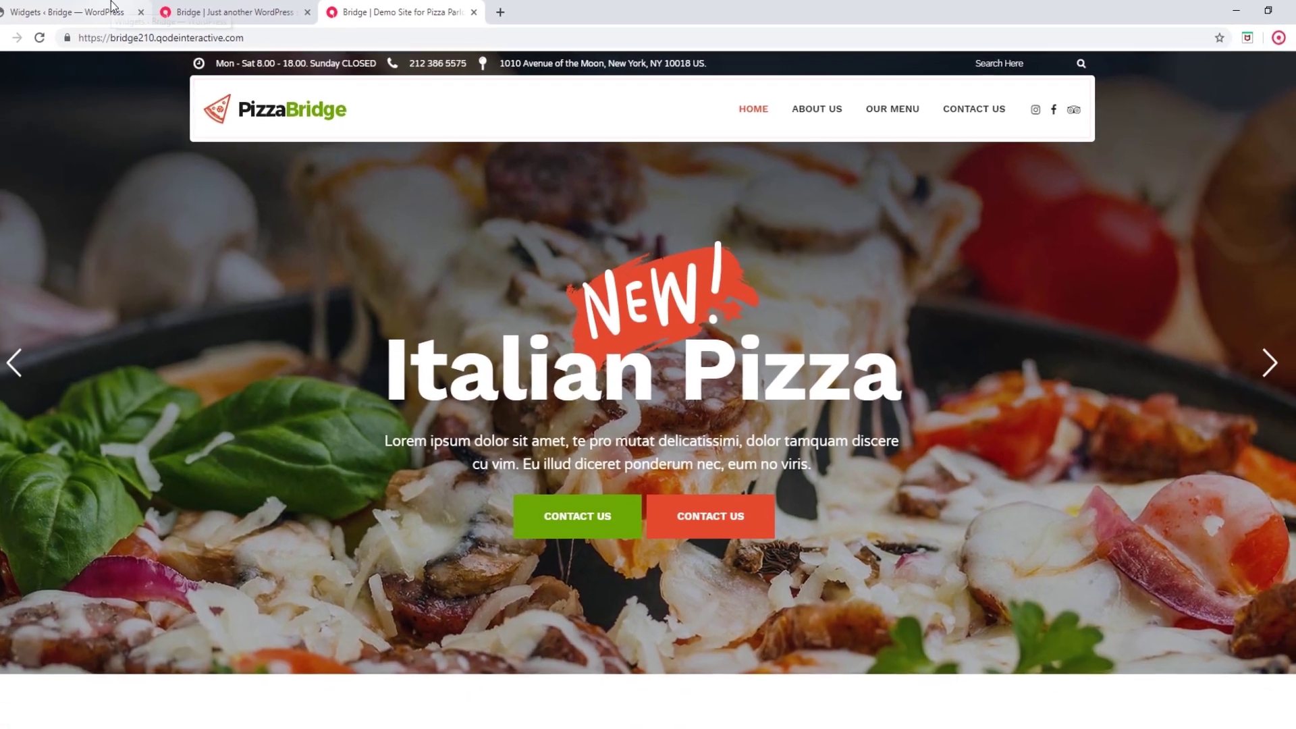
left_click(128, 9)
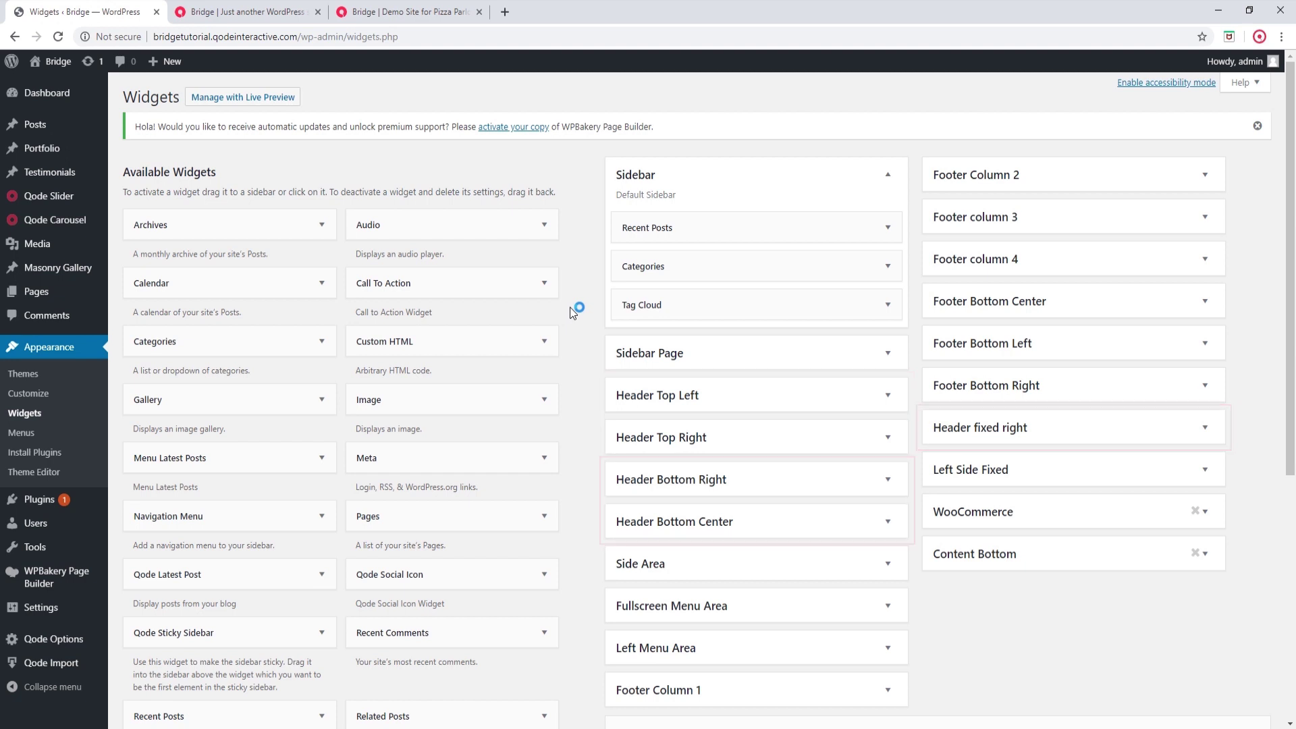
left_click(281, 11)
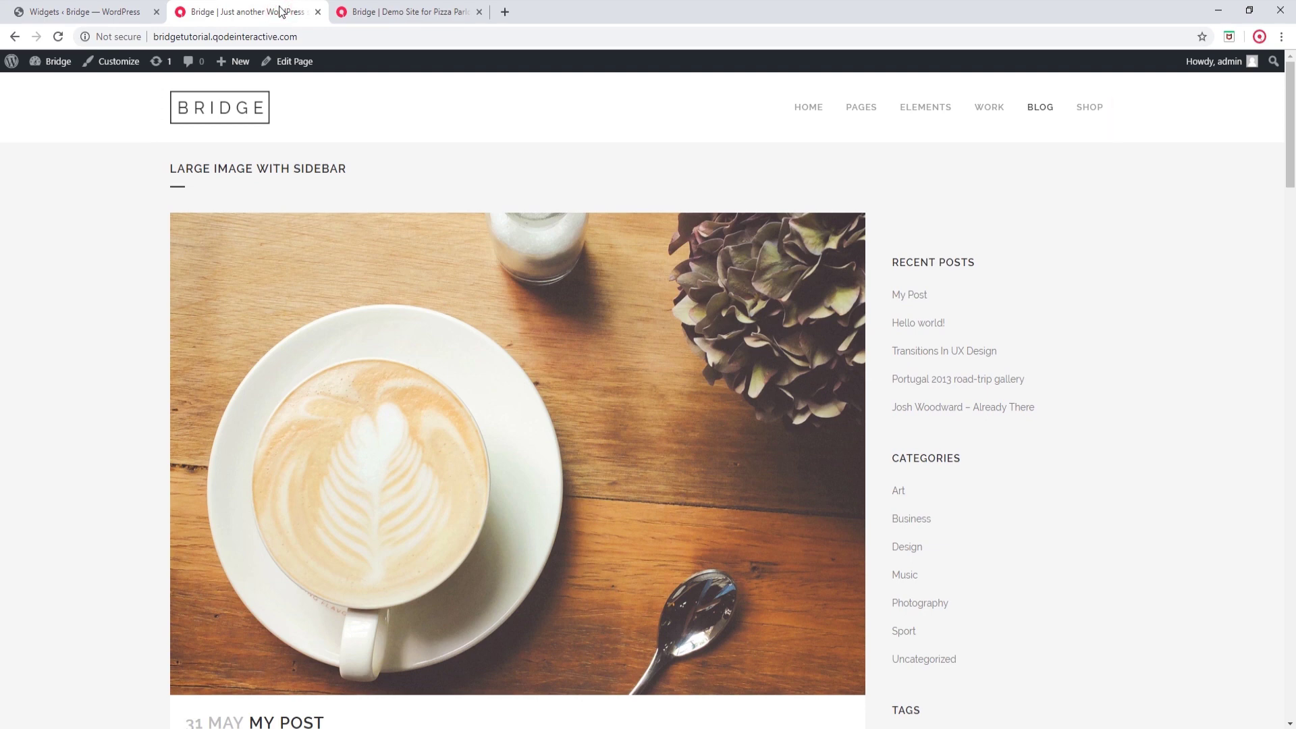
left_click(114, 12)
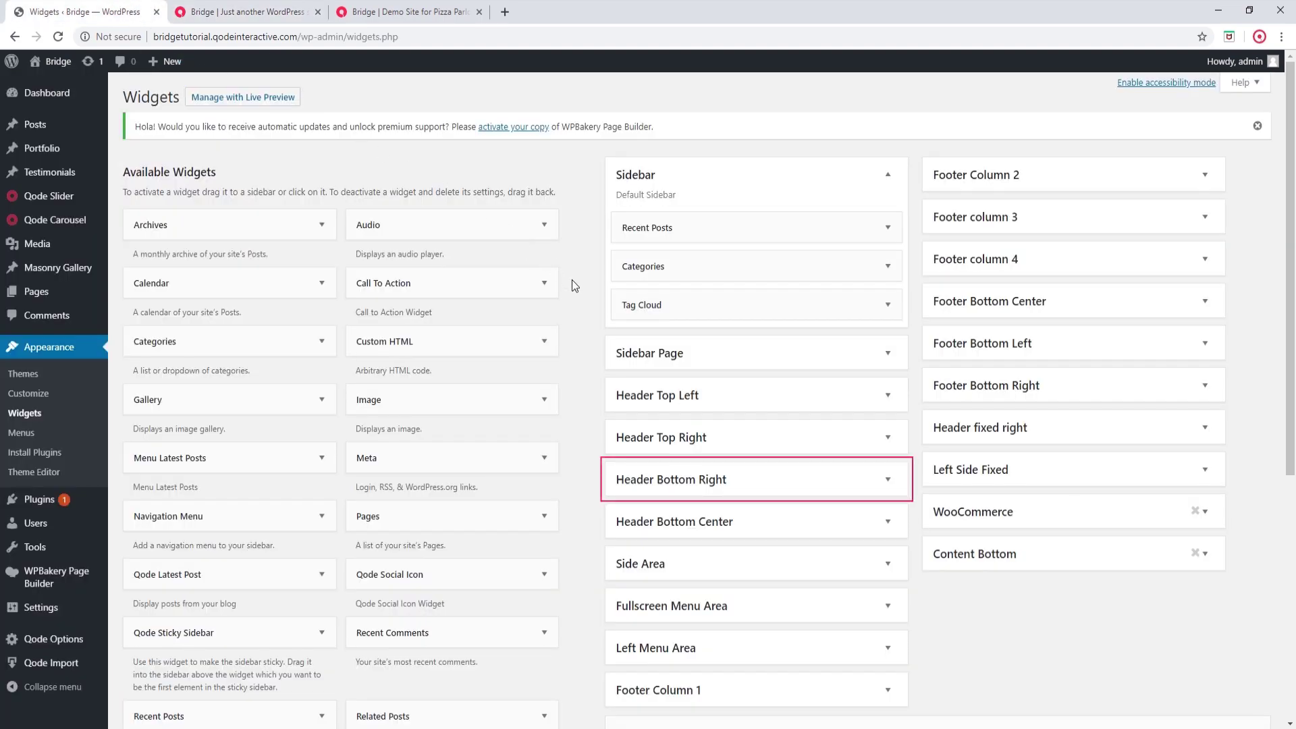
Step: Expand Header Bottom Right and drag a Qode Social Icon widget into it
left_click(818, 469)
scroll(819, 459, "down", 1)
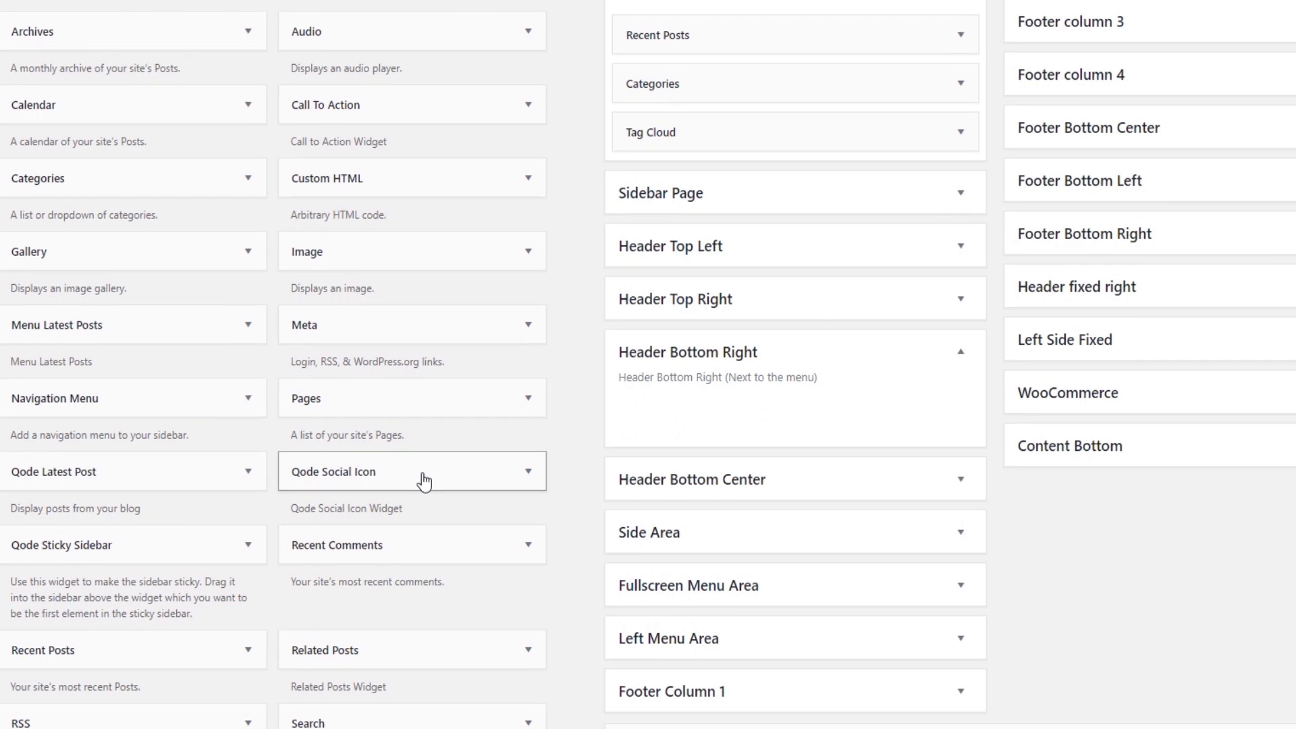
left_click_drag(422, 473, 824, 405)
scroll(827, 403, "down", 1)
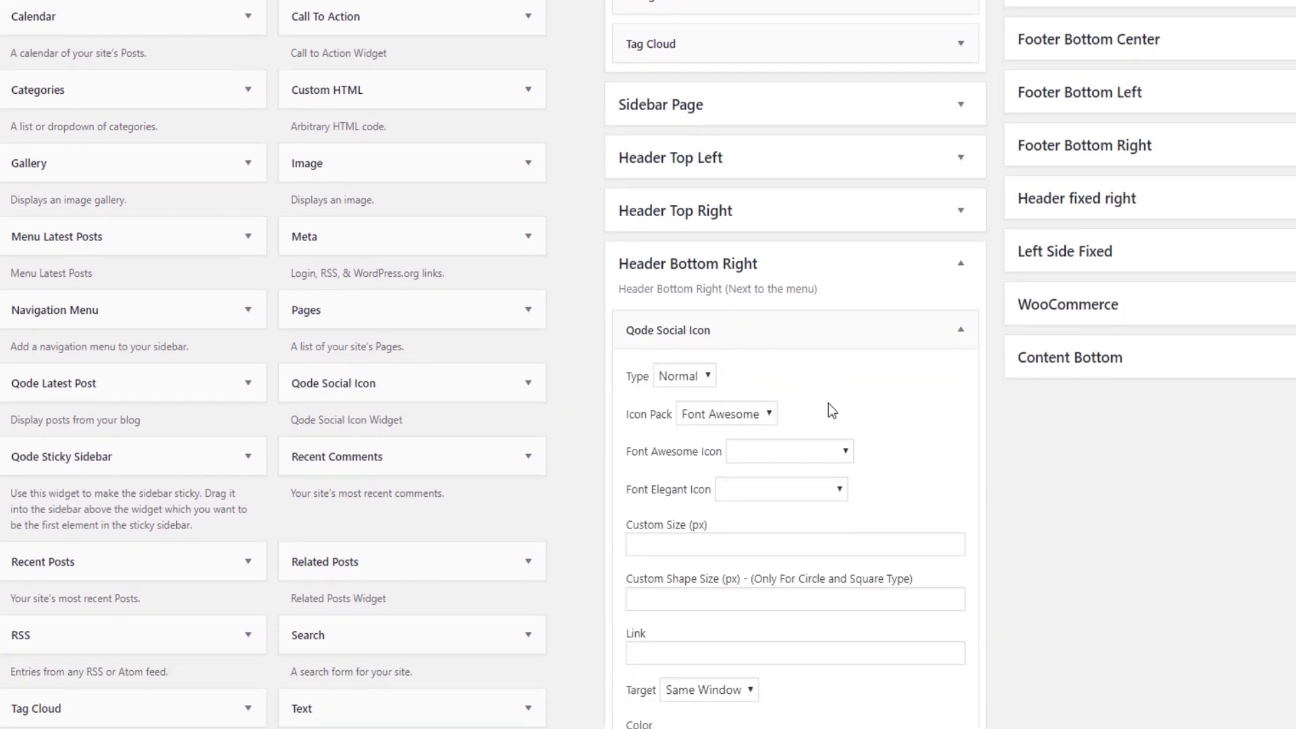
scroll(828, 403, "down", 2)
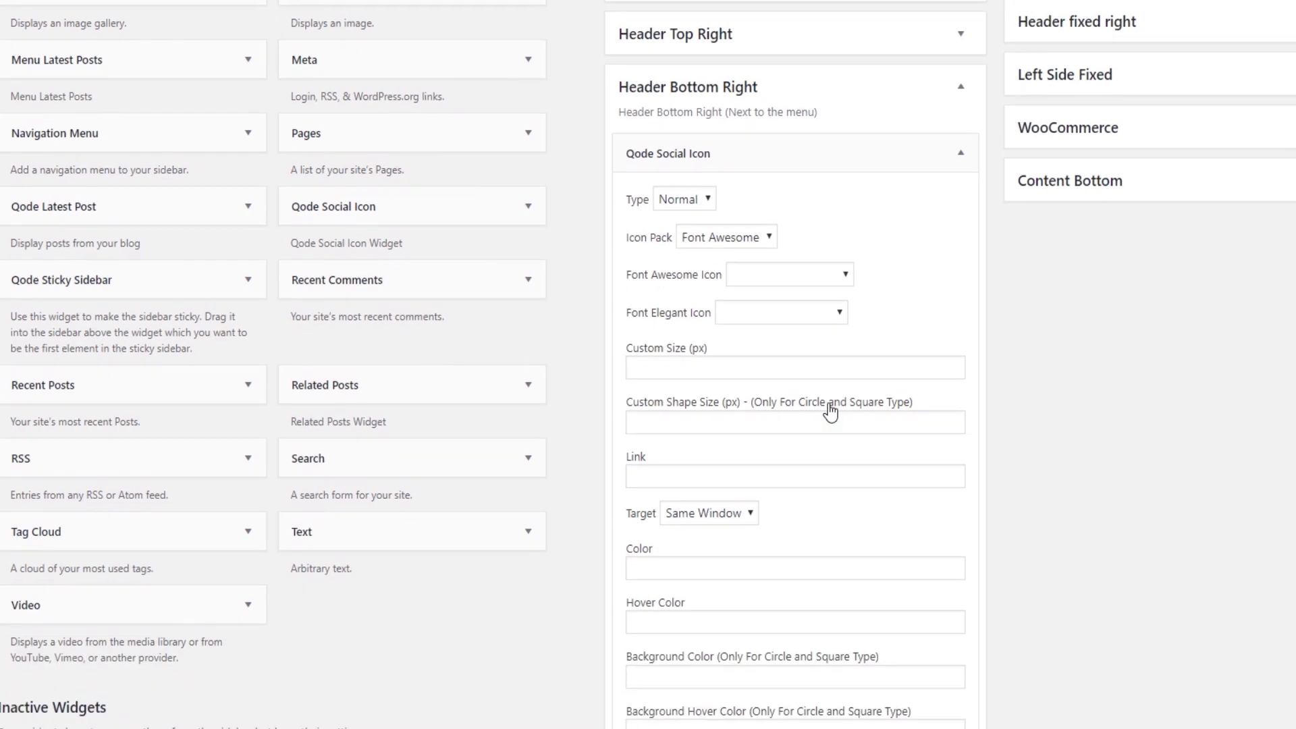
Step: Set the widget's Font Awesome Icon to Facebook and save it
left_click(773, 276)
key("f")
left_click(770, 274)
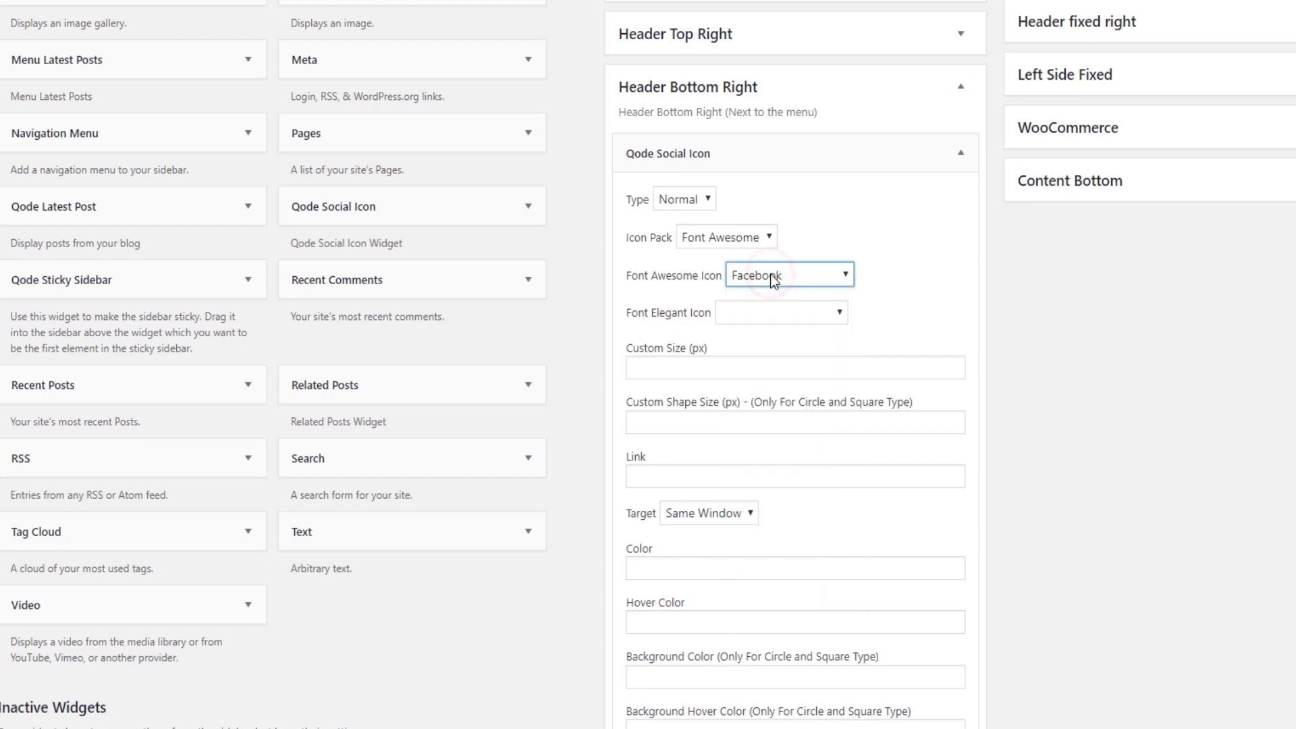
scroll(829, 382, "down", 1)
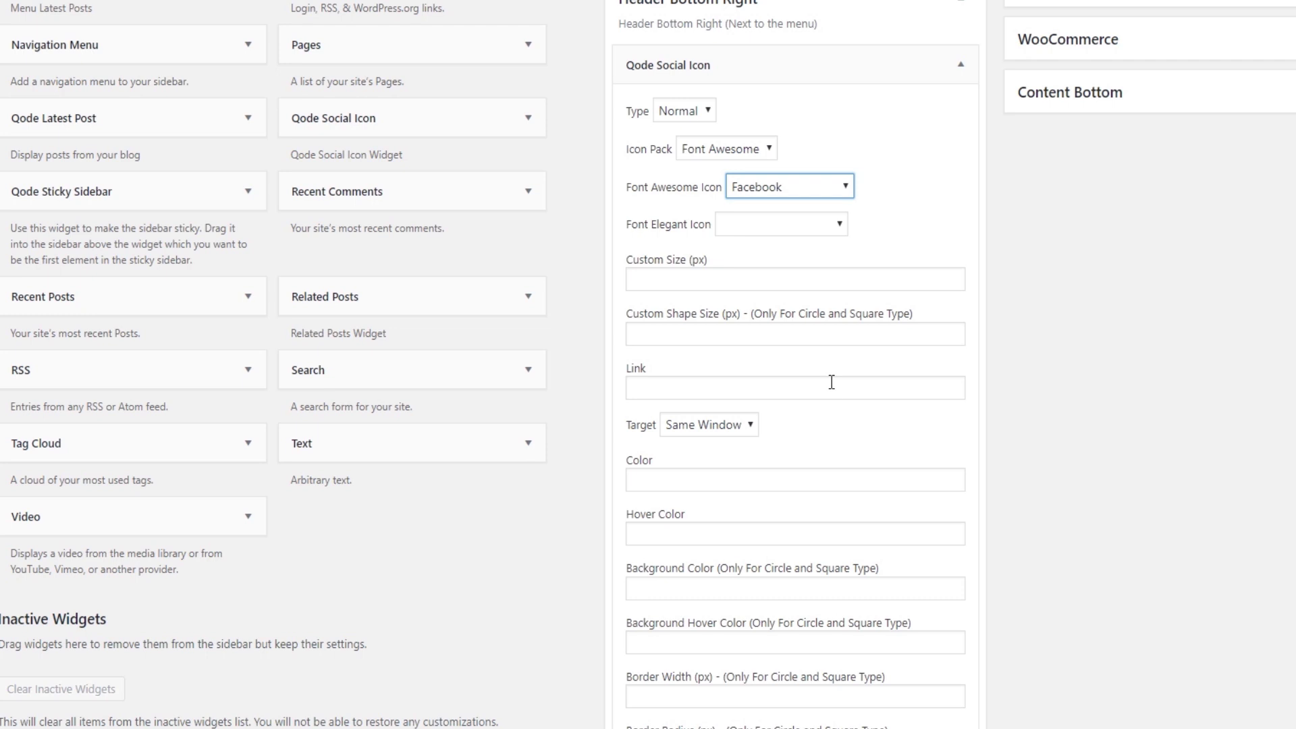
left_click(844, 394)
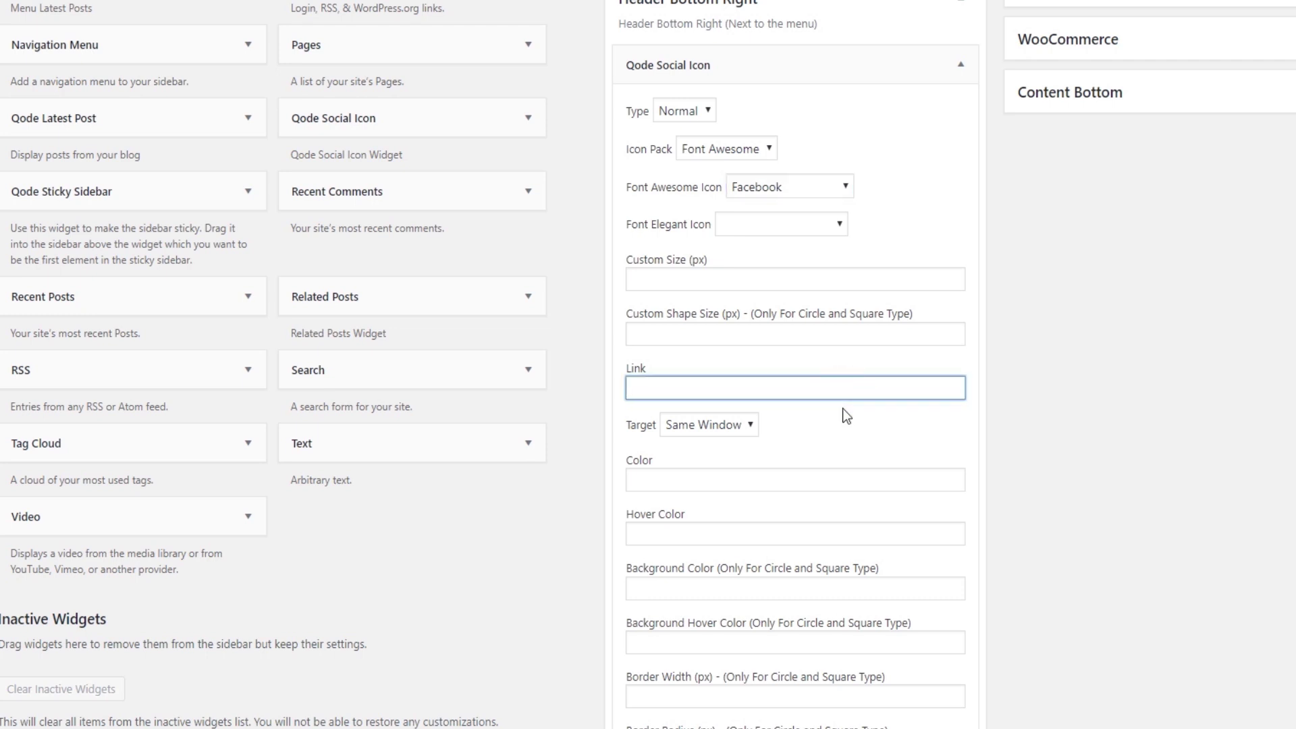
scroll(843, 410, "down", 1)
scroll(856, 414, "down", 1)
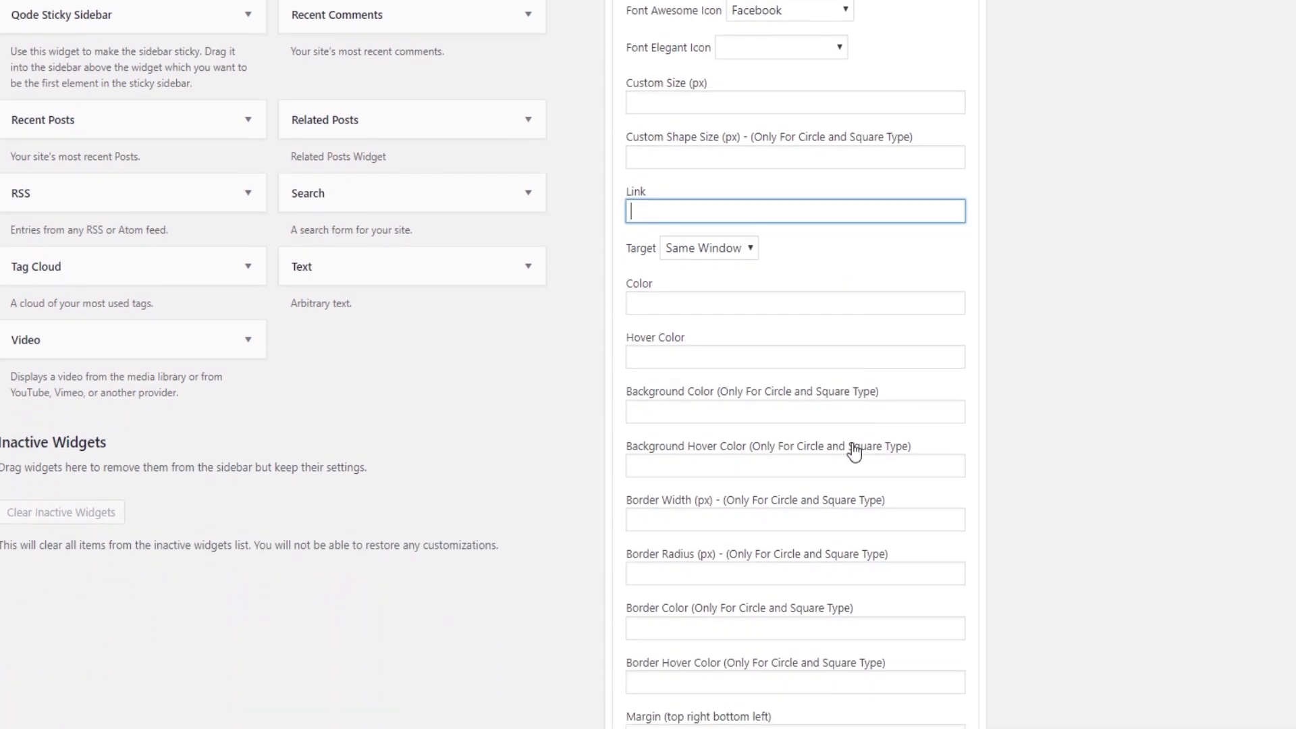
scroll(868, 511, "down", 1)
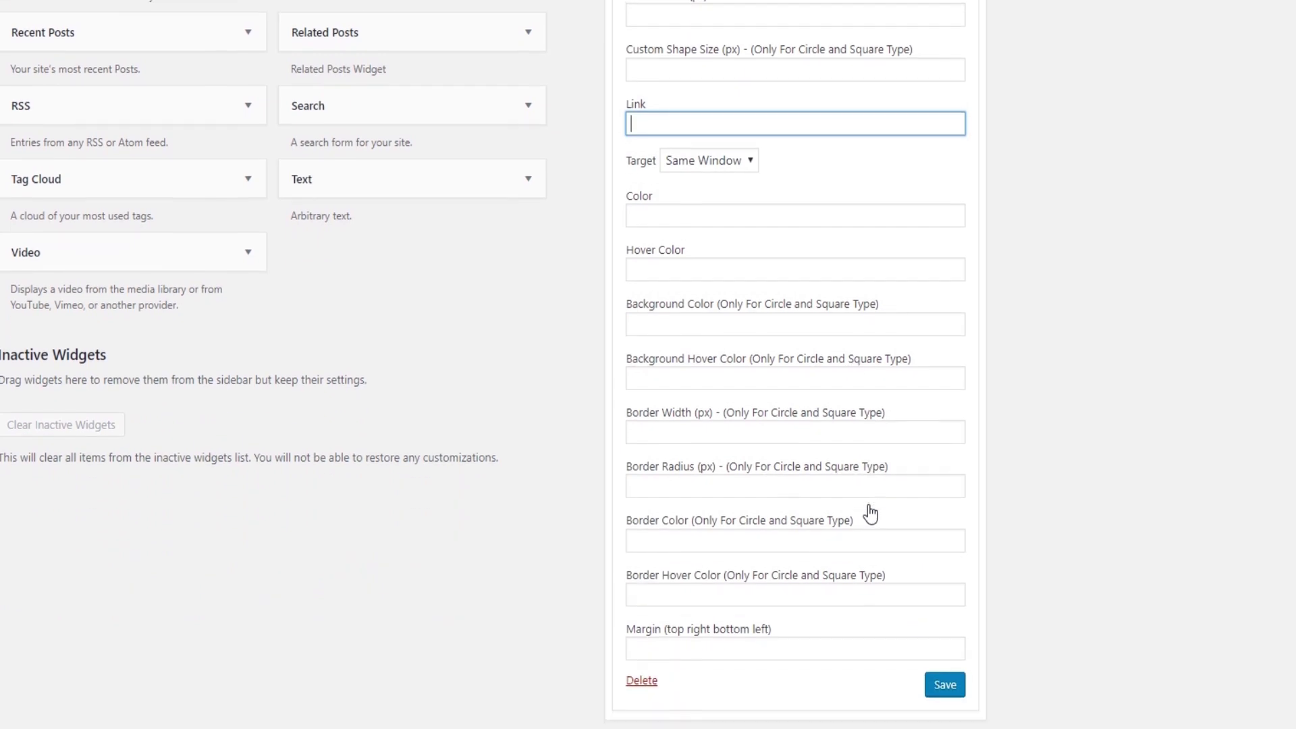
scroll(870, 512, "down", 1)
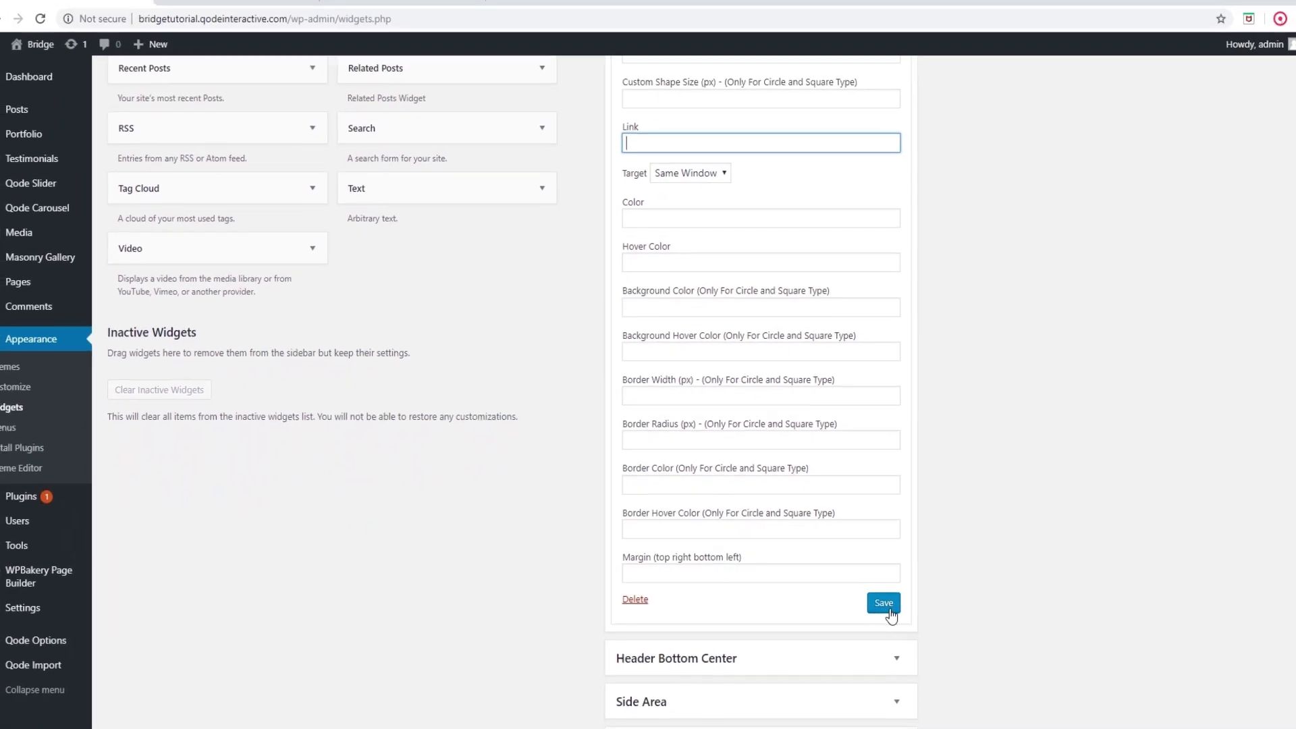
left_click(883, 602)
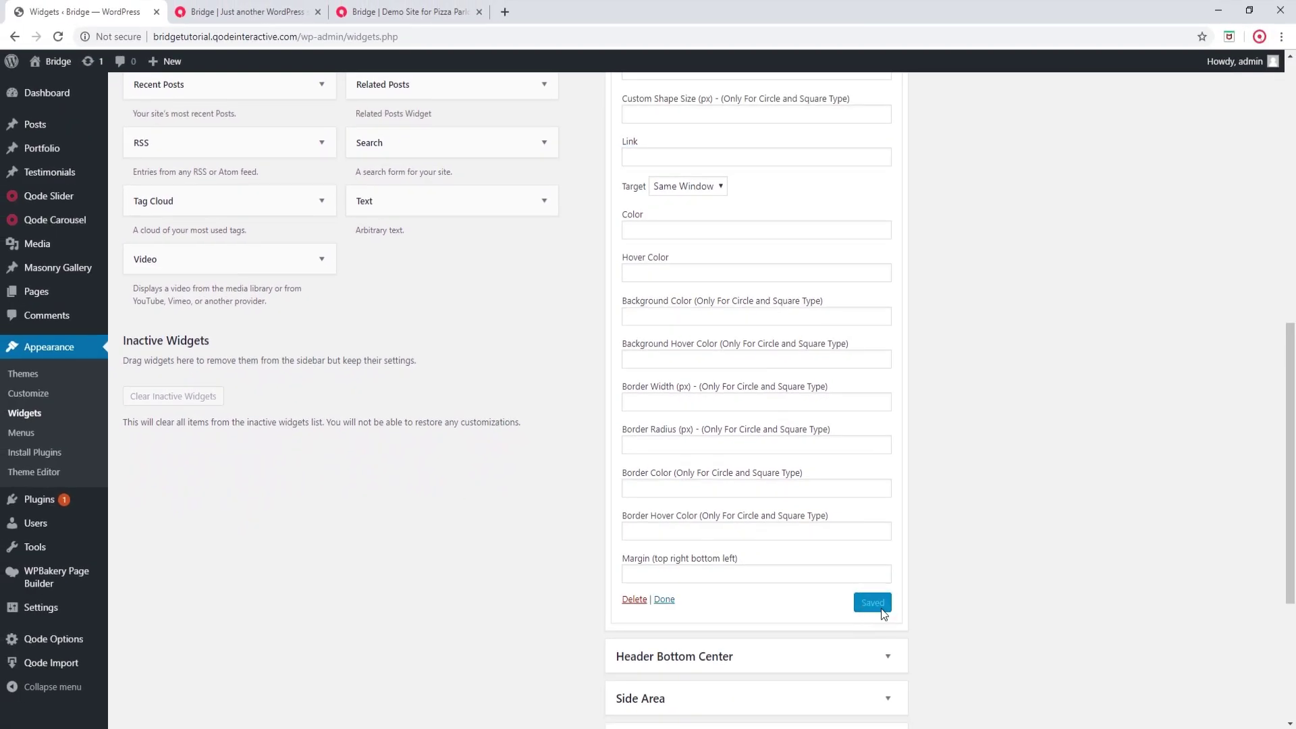
Step: Add a second Qode Social Icon widget to Header Bottom Right with the Twitter icon
scroll(795, 561, "up", 5)
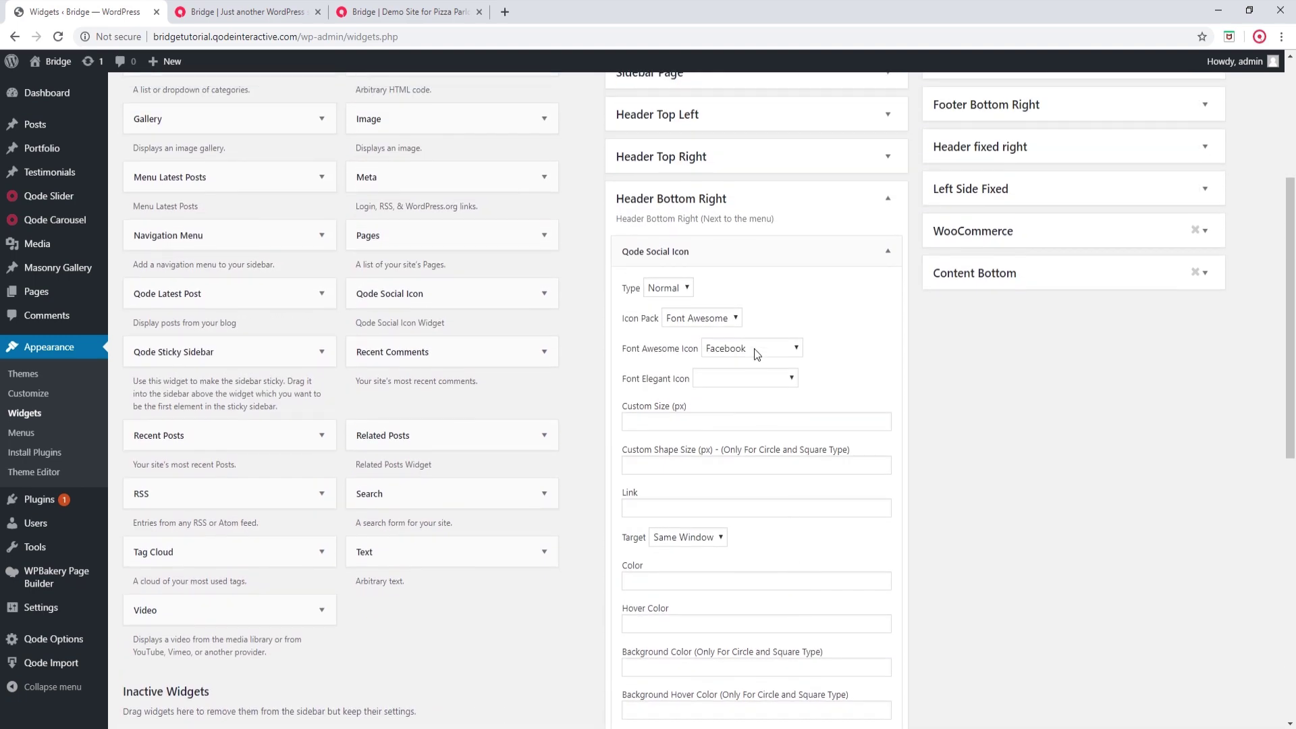
left_click(752, 253)
left_click_drag(492, 292, 793, 284)
left_click(658, 385)
left_click(741, 402)
scroll(743, 472, "down", 5)
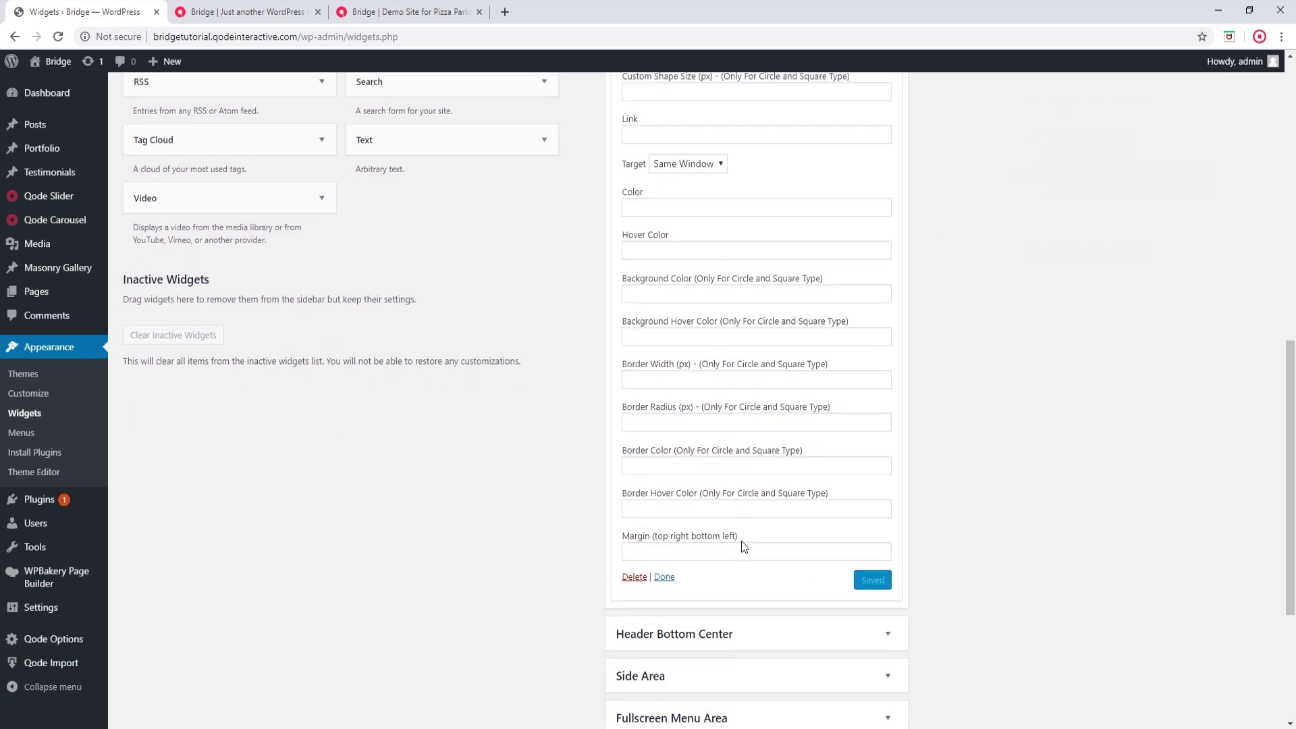
scroll(745, 546, "up", 5)
left_click(745, 219)
Step: Add a third Qode Social Icon widget with the Instagram icon
left_click_drag(463, 217, 758, 263)
left_click(742, 355)
scroll(742, 473, "down", 3)
left_click(742, 472)
scroll(756, 473, "down", 5)
scroll(776, 338, "up", 5)
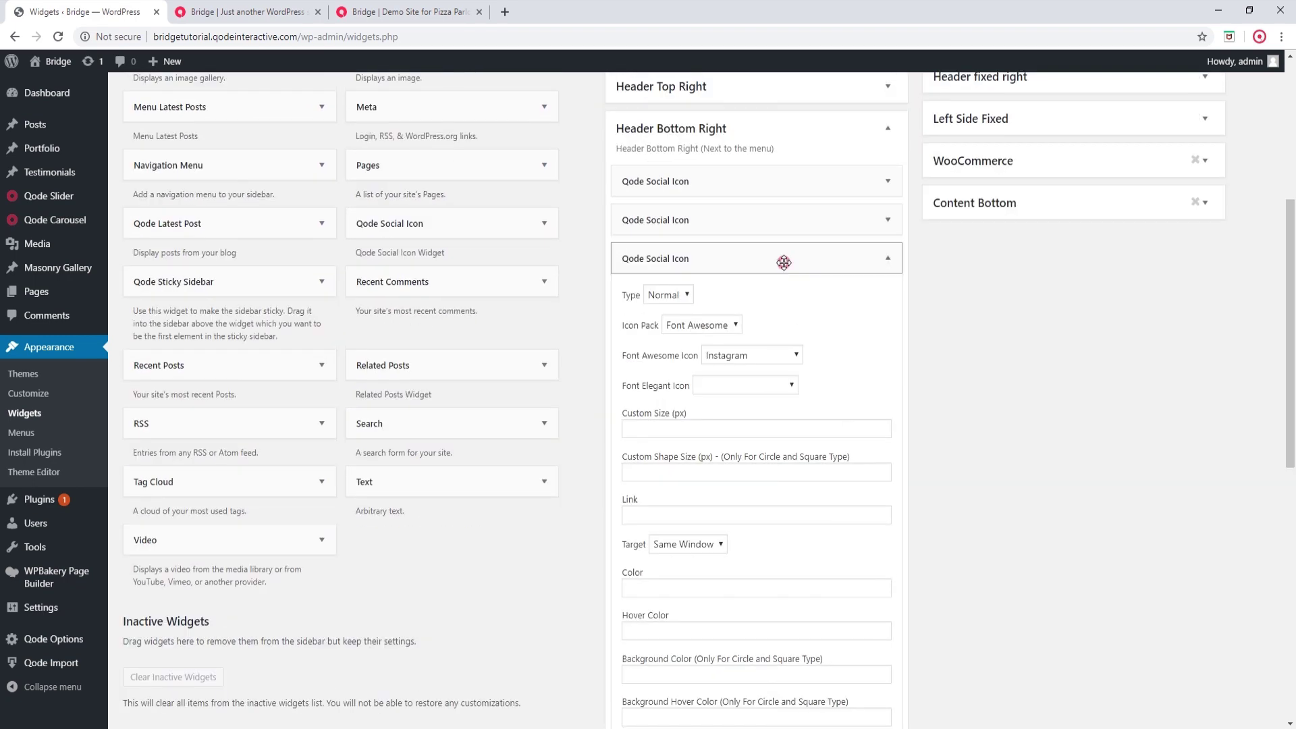
left_click(784, 261)
Step: Reload the live blog page to see the new header social icons, then return to Widgets
left_click(250, 8)
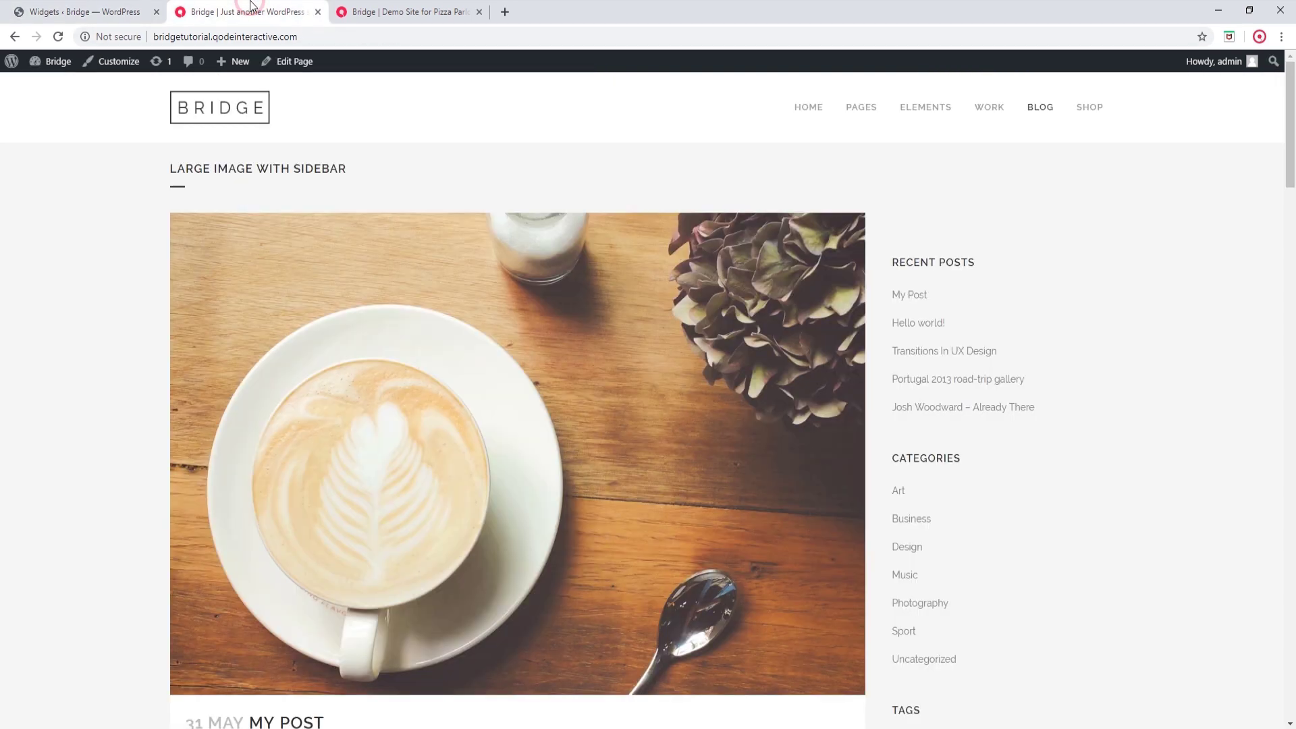
left_click(59, 37)
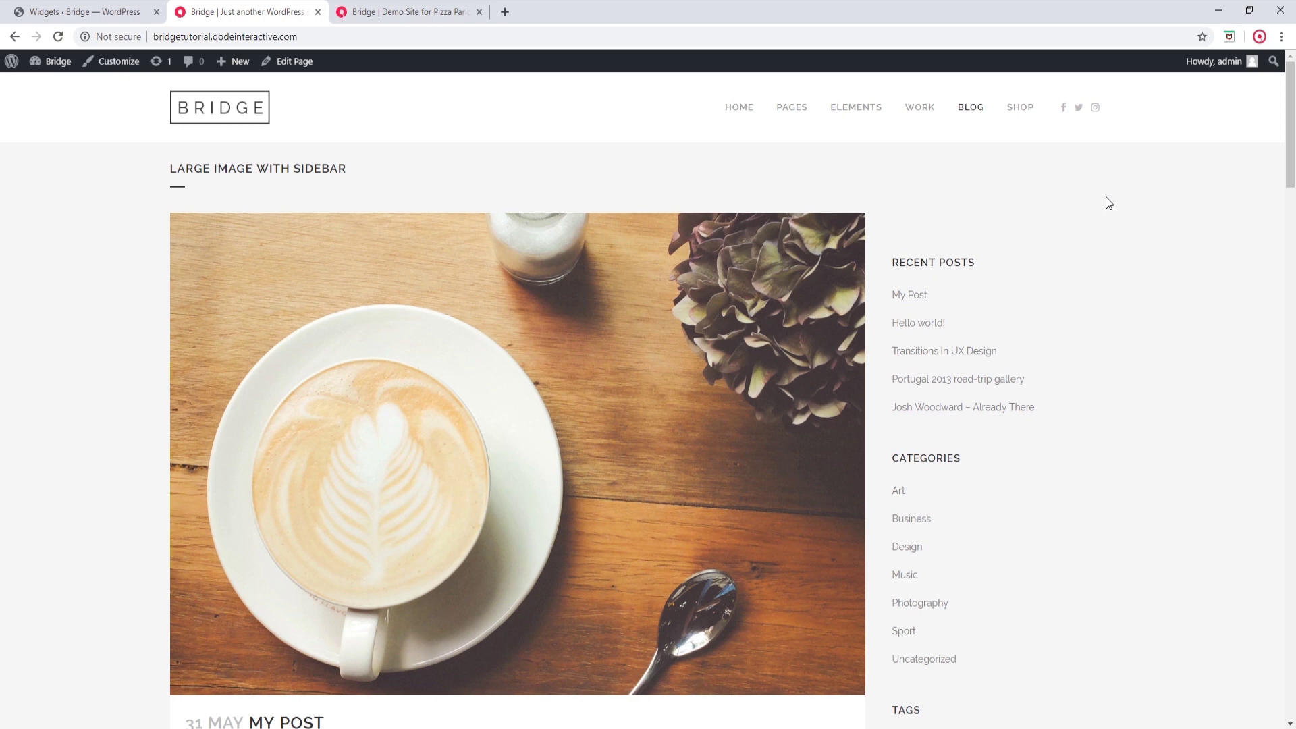
left_click(107, 4)
scroll(341, 273, "up", 3)
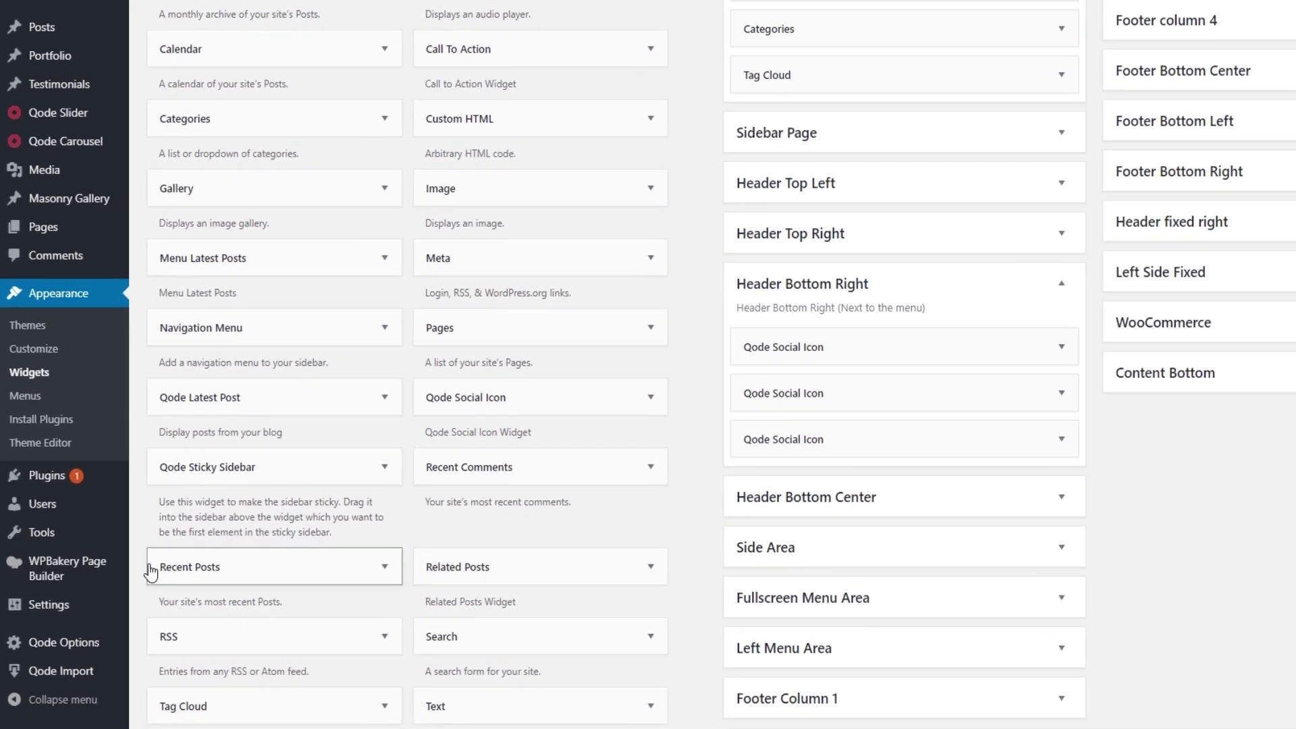
Step: Open Qode Options > Header and expand the Header Type dropdown
mouse_move(78, 645)
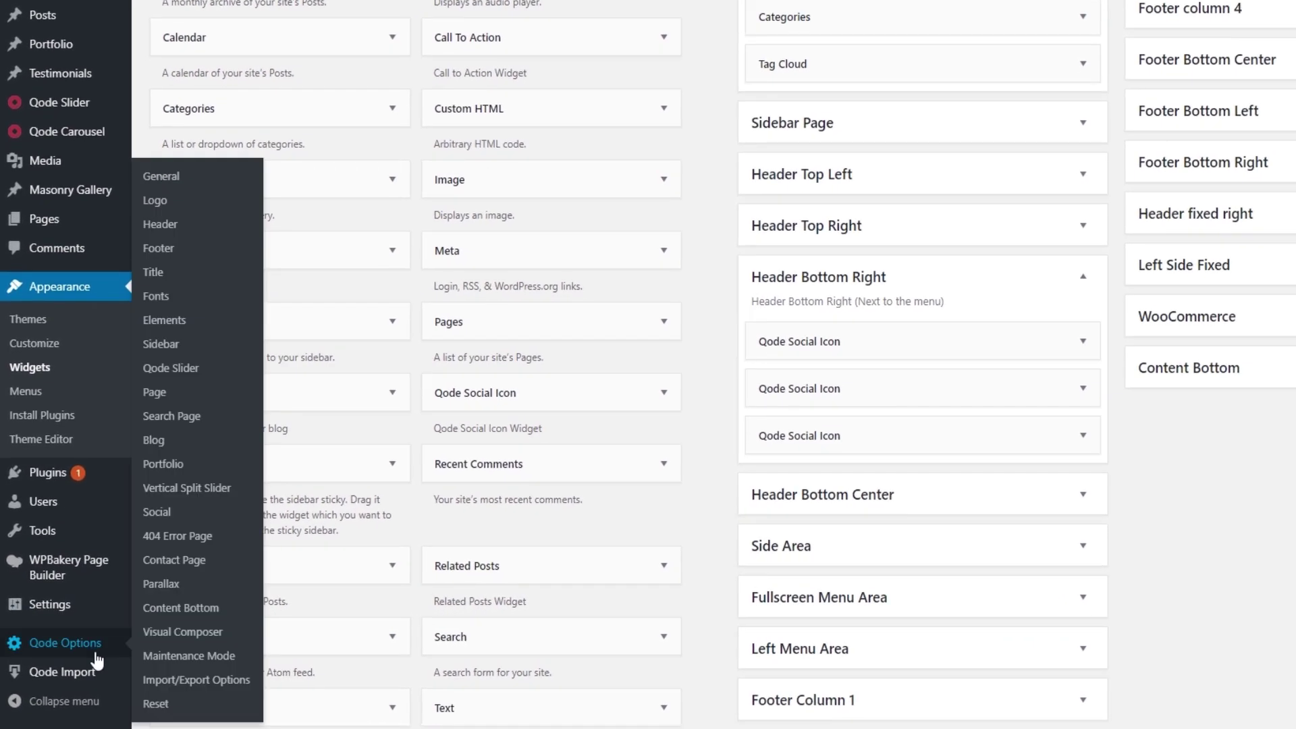
left_click(162, 223)
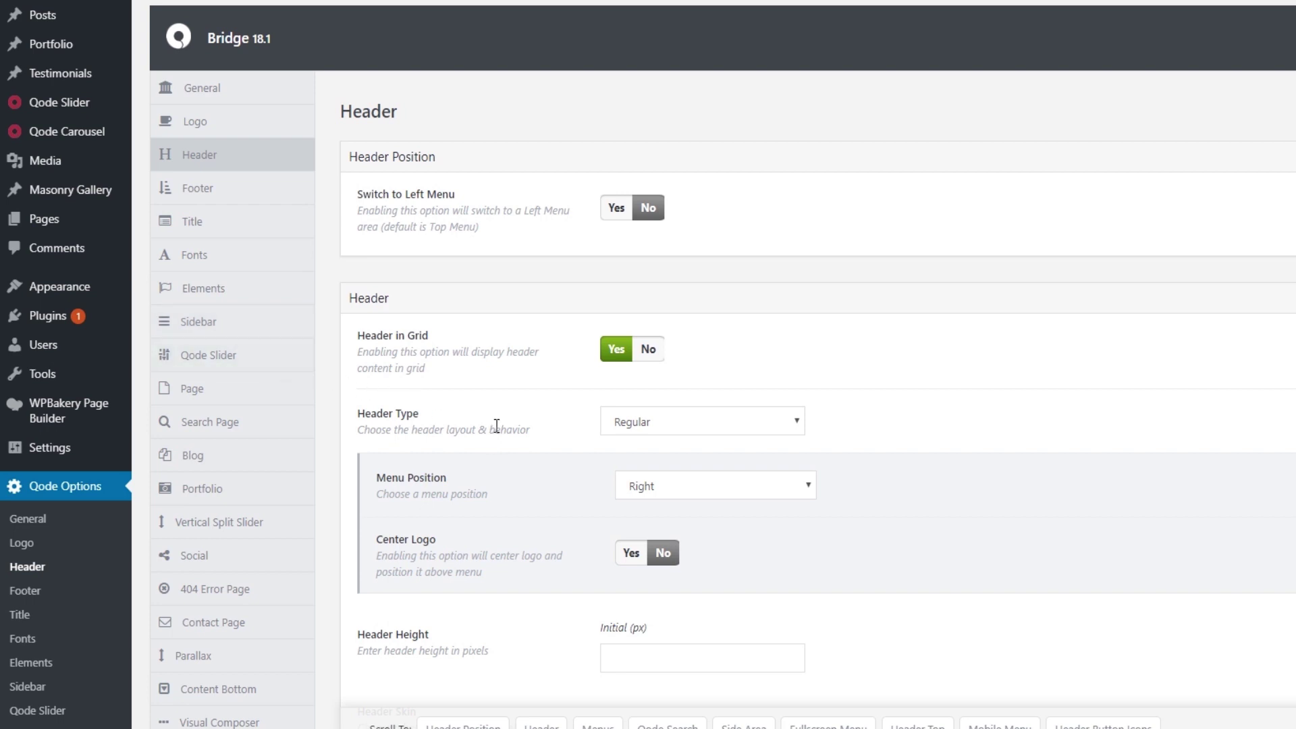
scroll(497, 424, "down", 1)
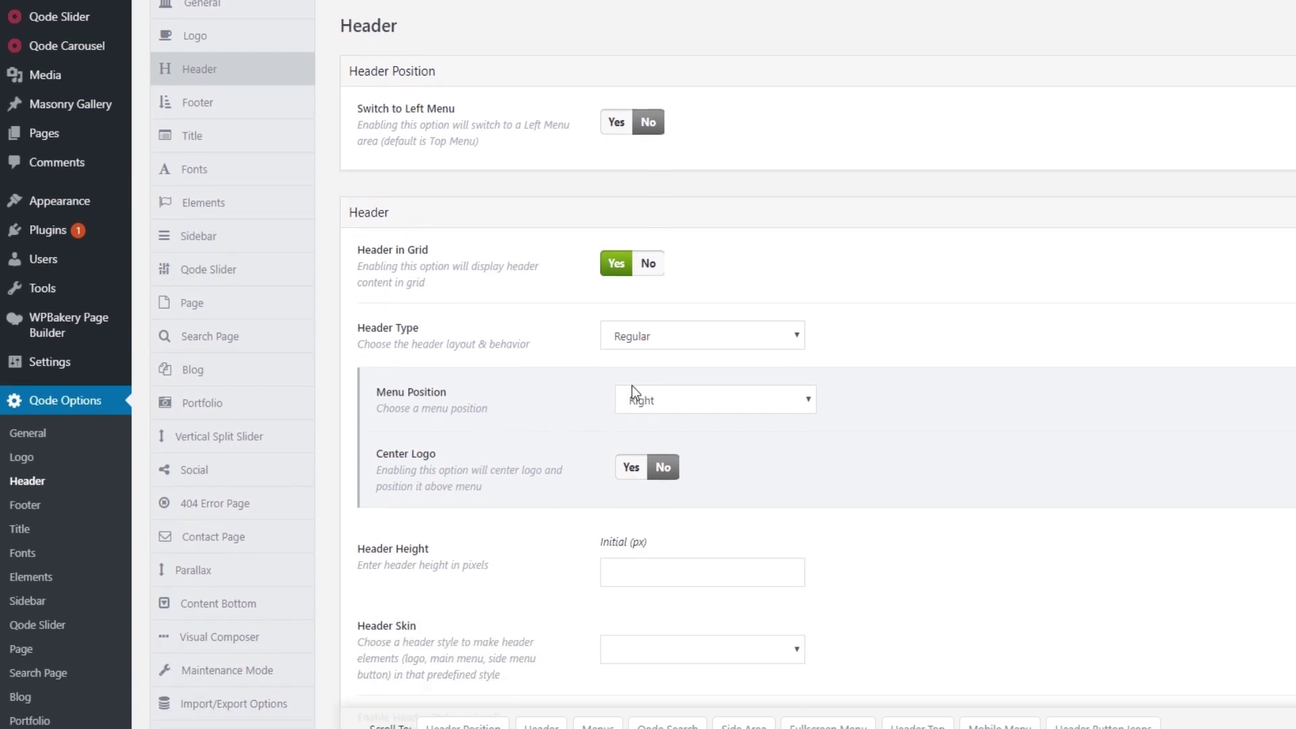
left_click(724, 344)
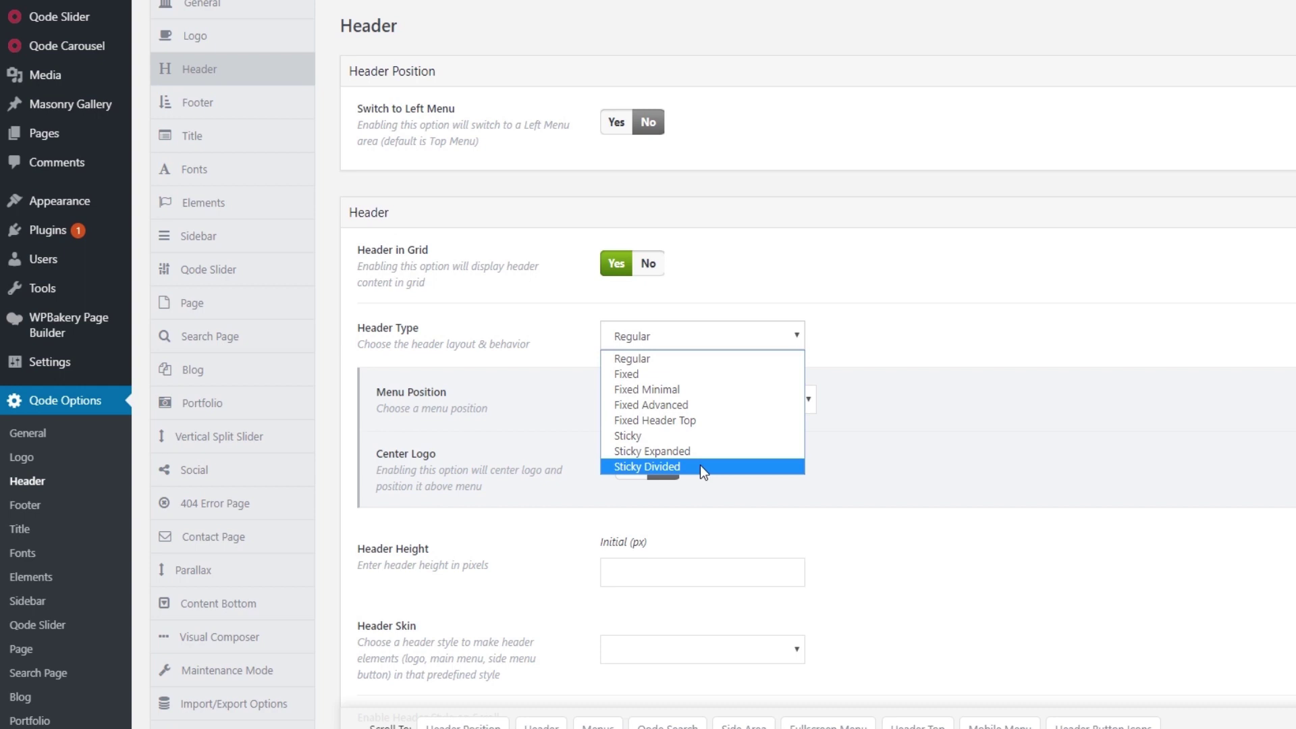
Step: Save Header Type as Fixed Minimal and preview the logo-only header on the live page
left_click(703, 395)
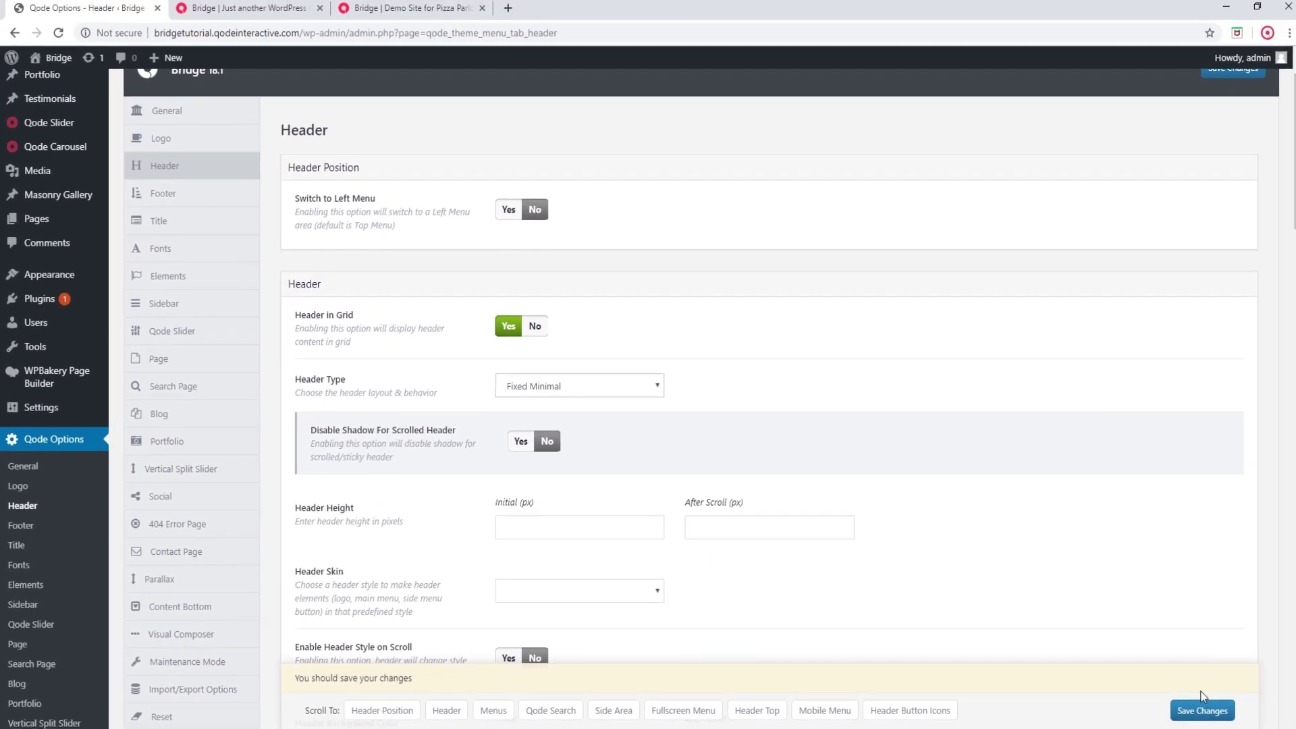
left_click(1202, 710)
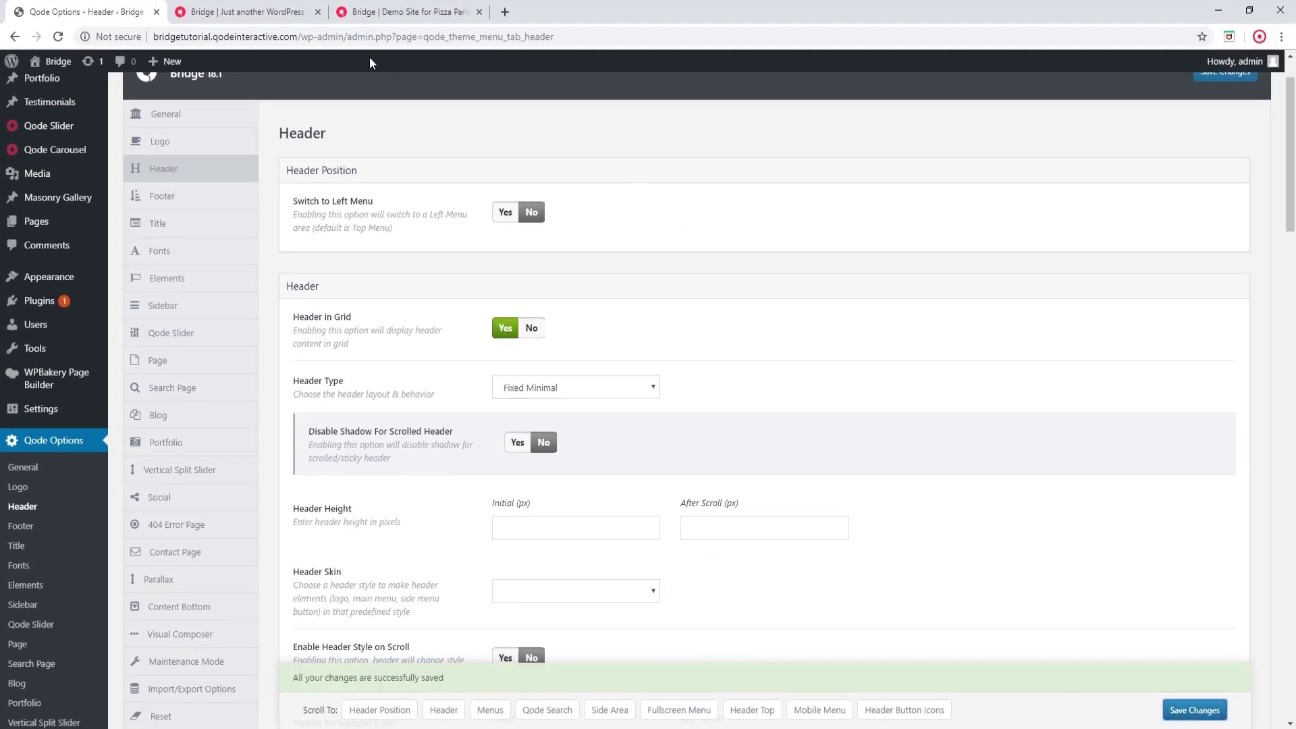
left_click(244, 11)
left_click(59, 36)
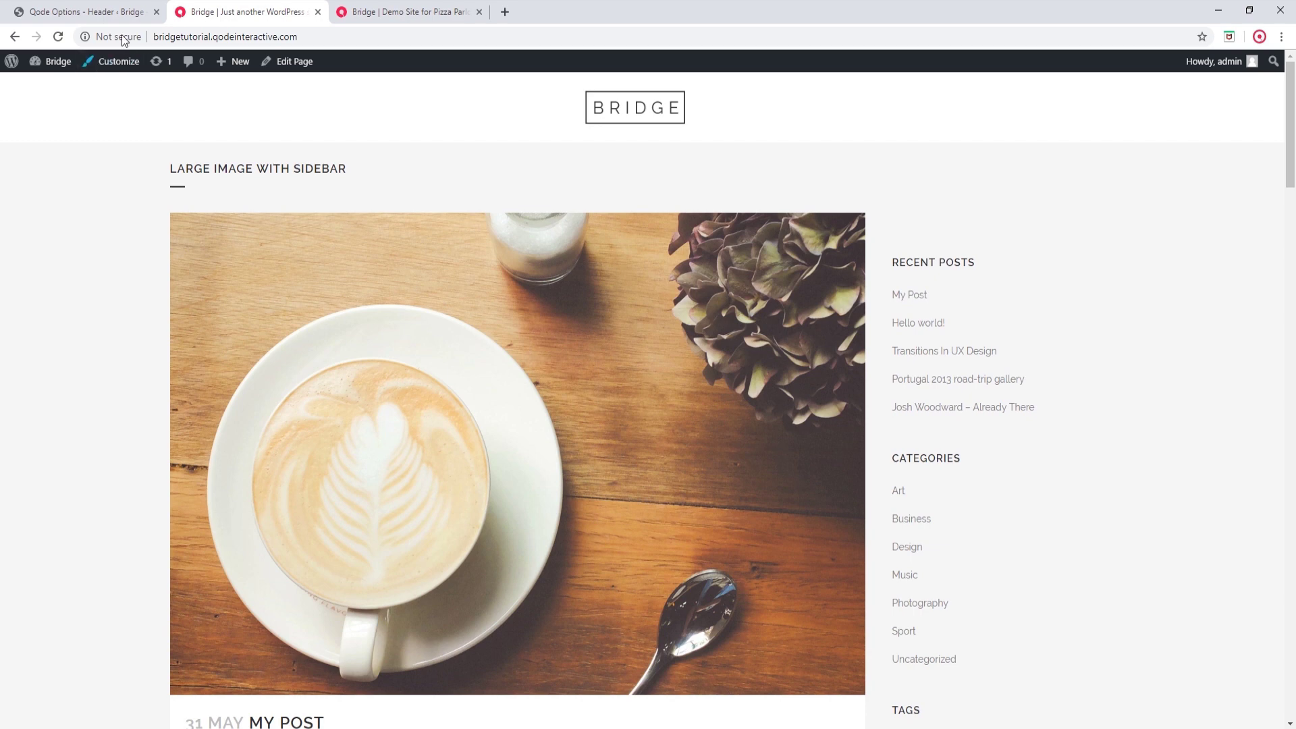
left_click(112, 6)
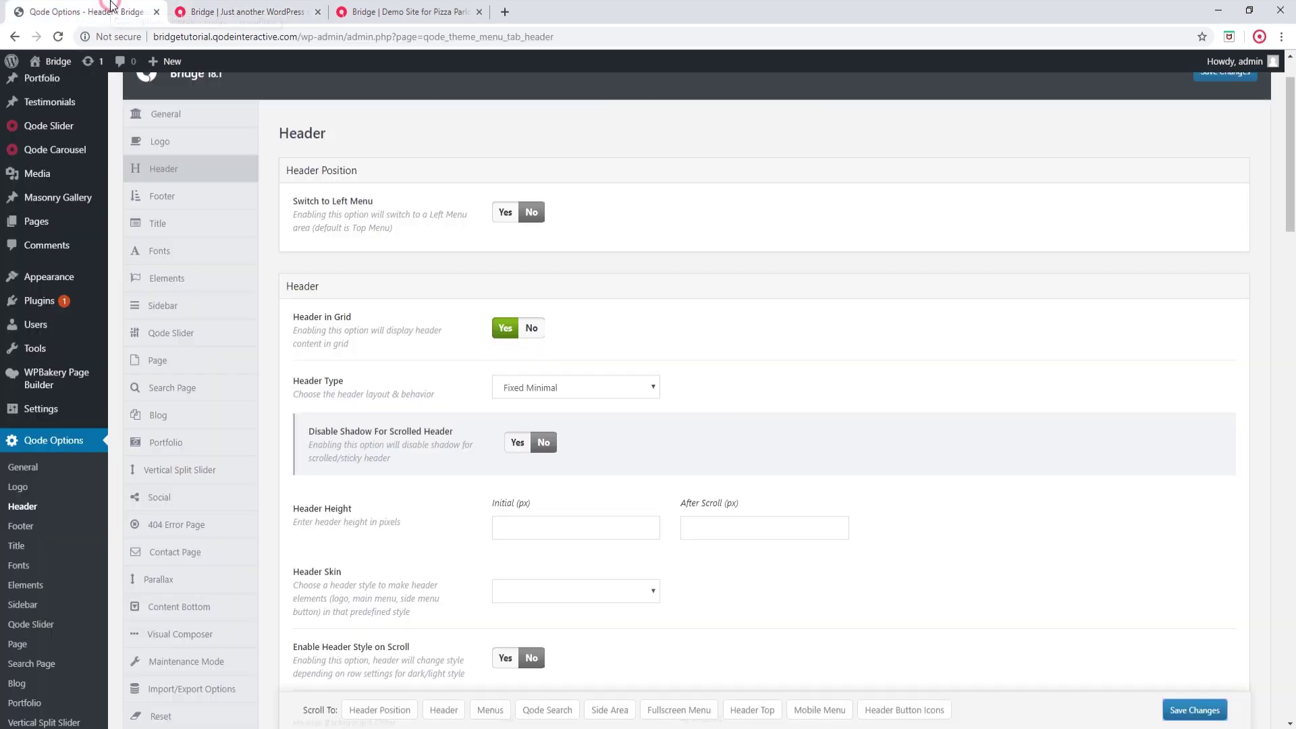
Step: Save Header Type as Fixed and preview the restored logo, menu and icons header
left_click(574, 388)
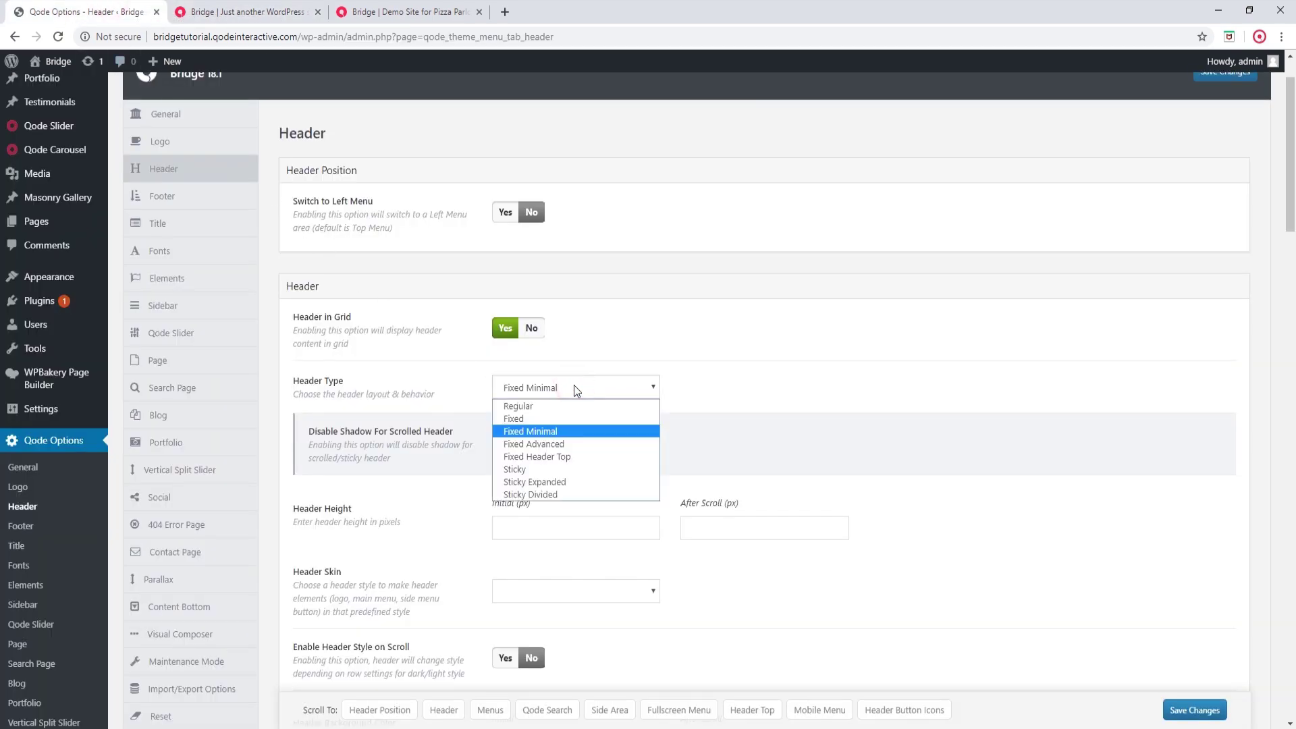
left_click(565, 419)
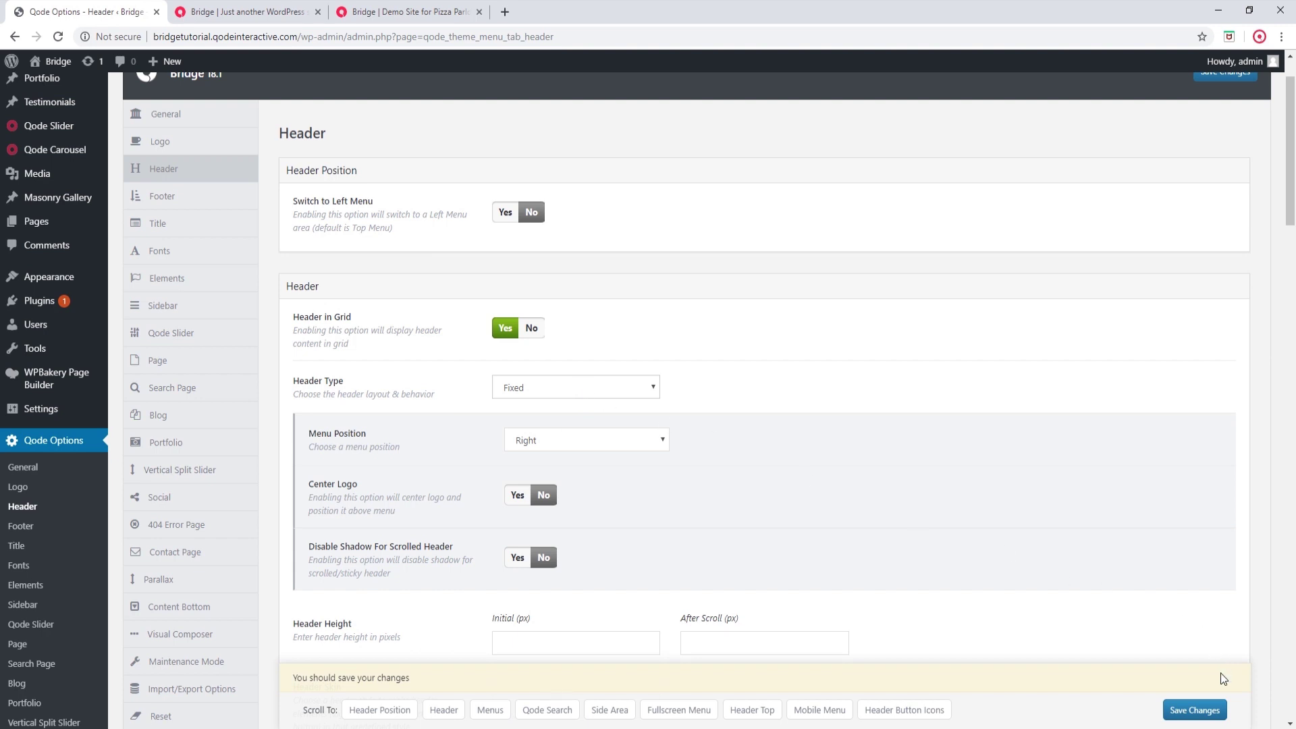
left_click(1208, 710)
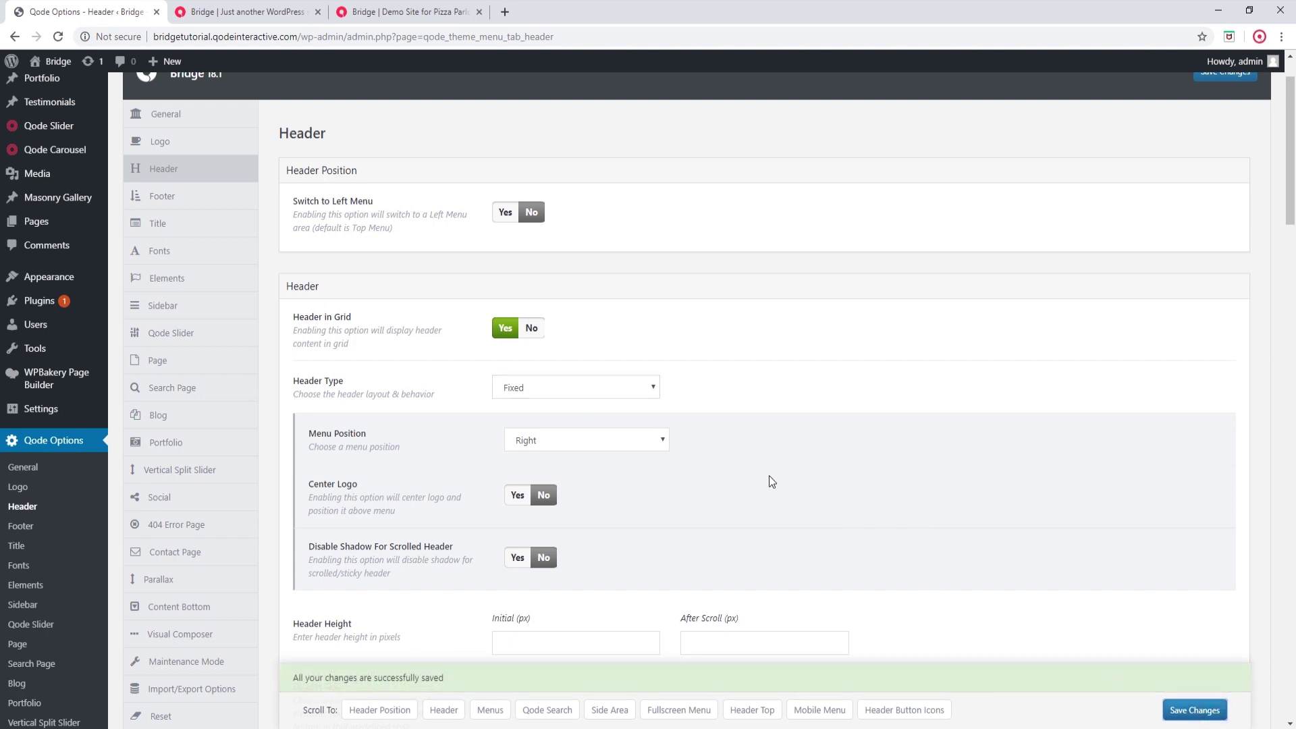
left_click(247, 12)
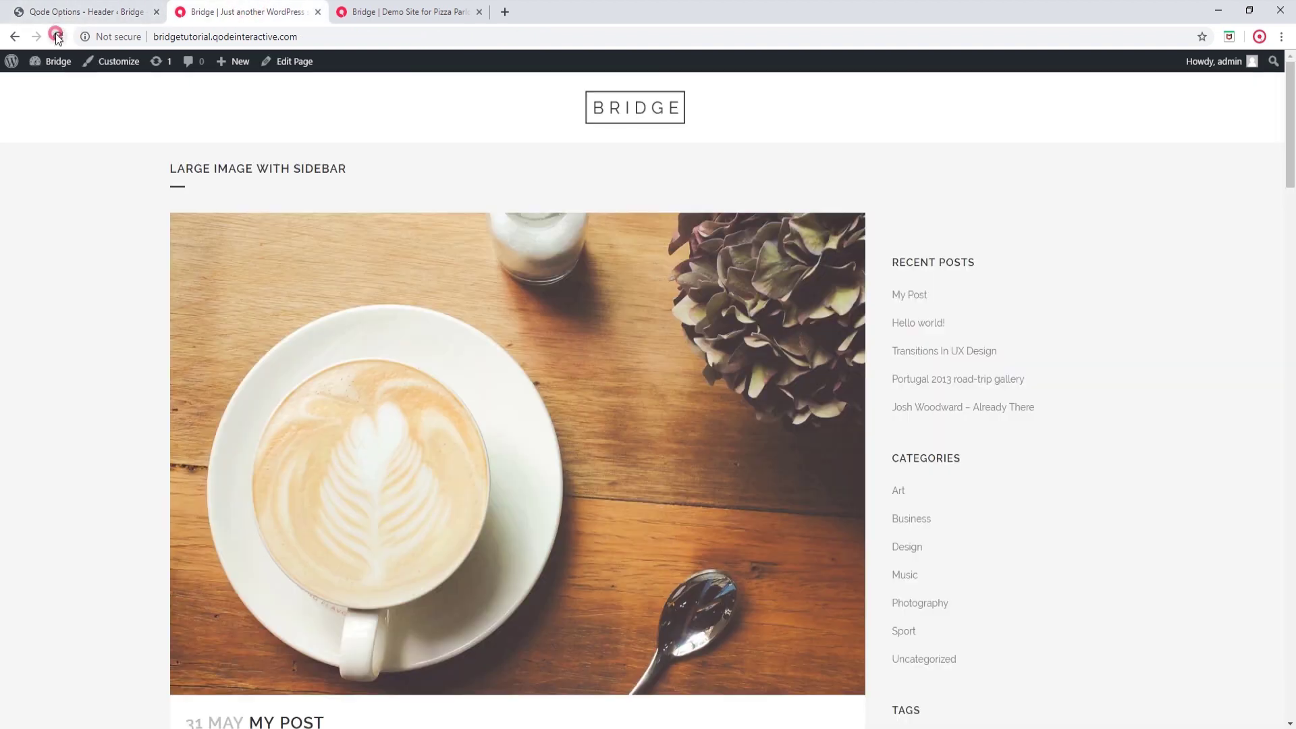
left_click(58, 37)
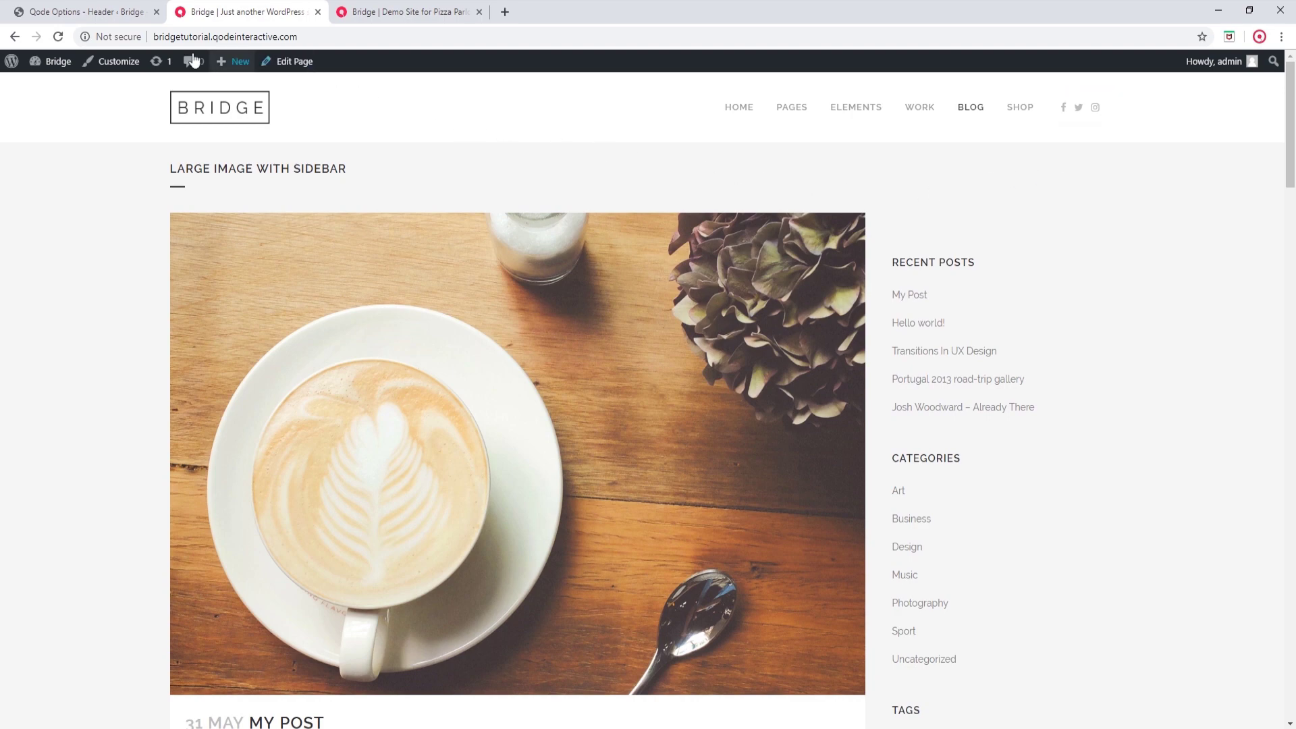
left_click(131, 17)
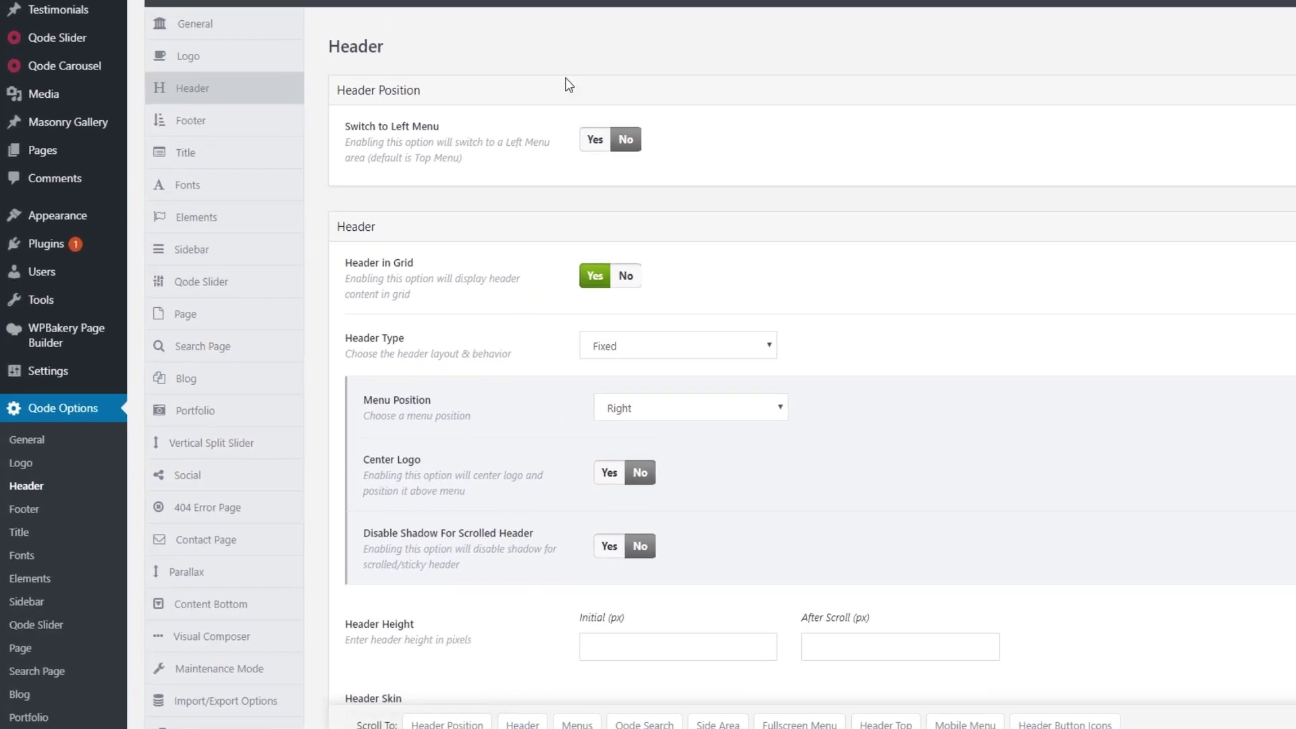
Step: Select Fixed Header Top in the Header Type dropdown
left_click(623, 387)
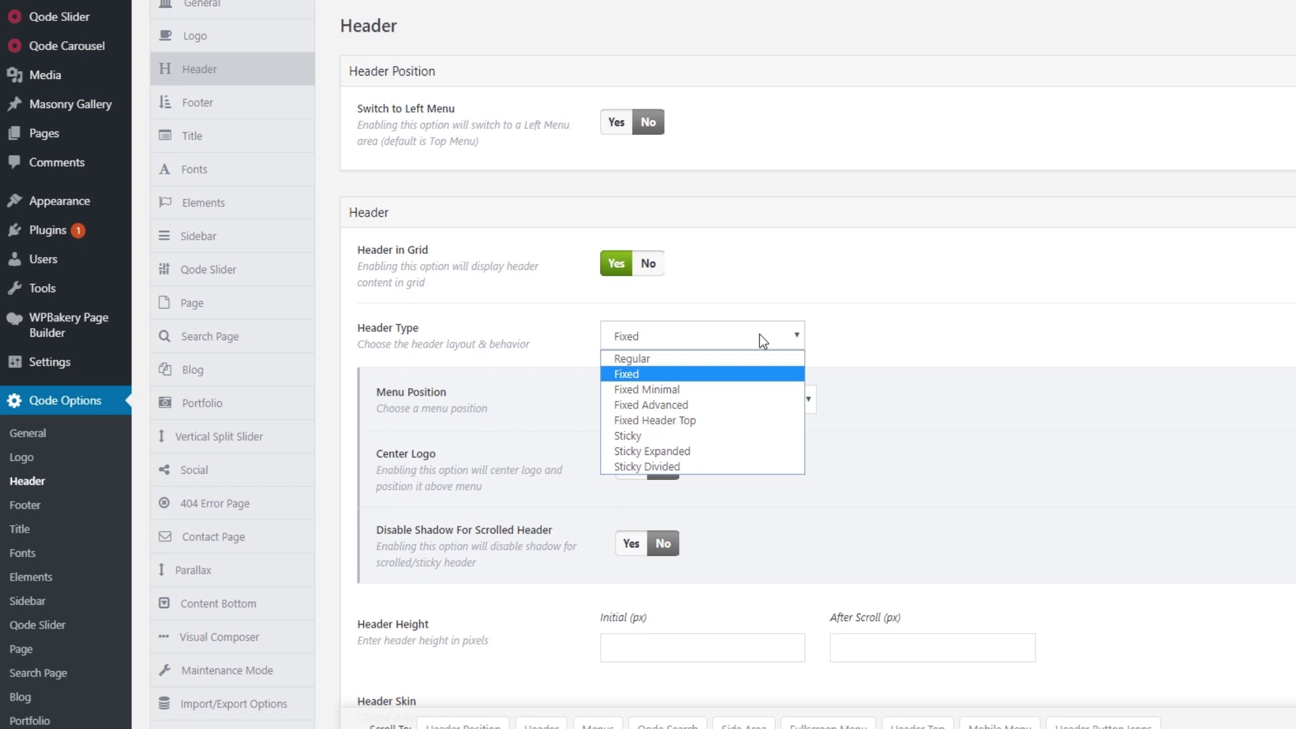
left_click(718, 419)
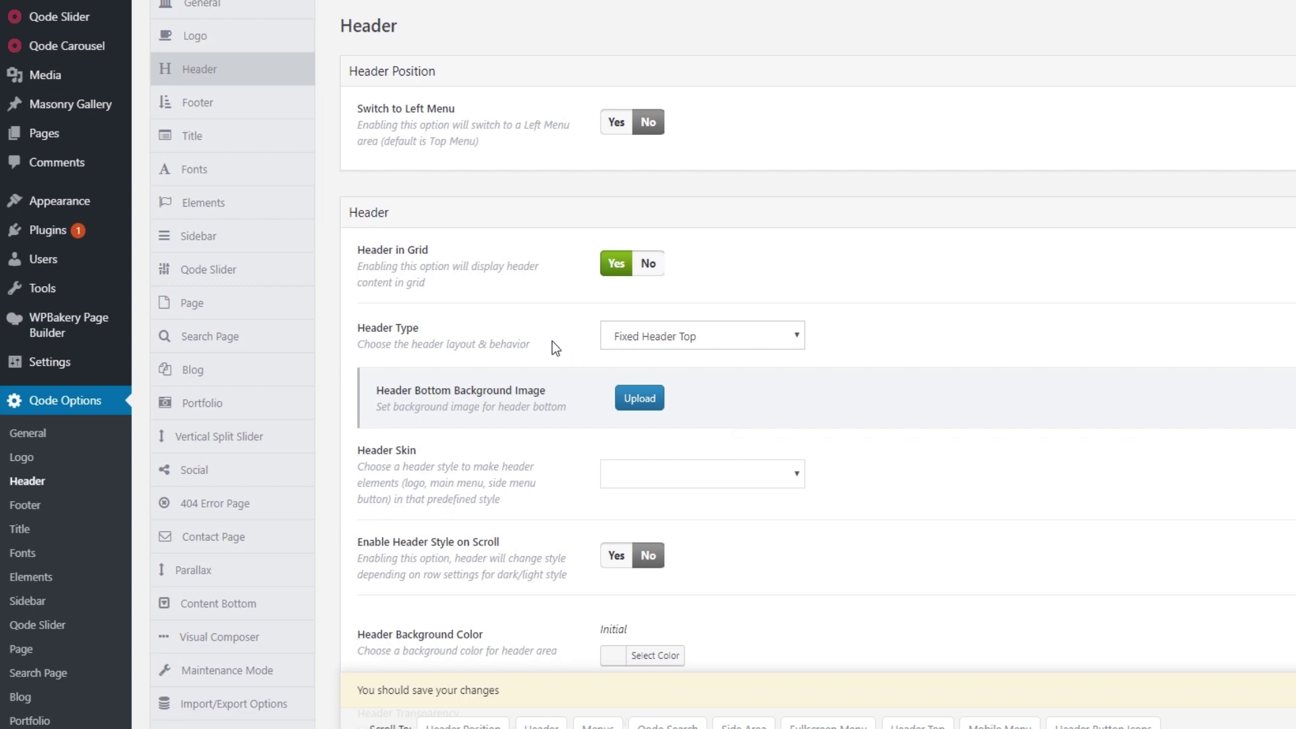
Step: Open Appearance > Widgets and inspect the social_icons shortcodes in Header Top Left's Text widget
mouse_move(17, 201)
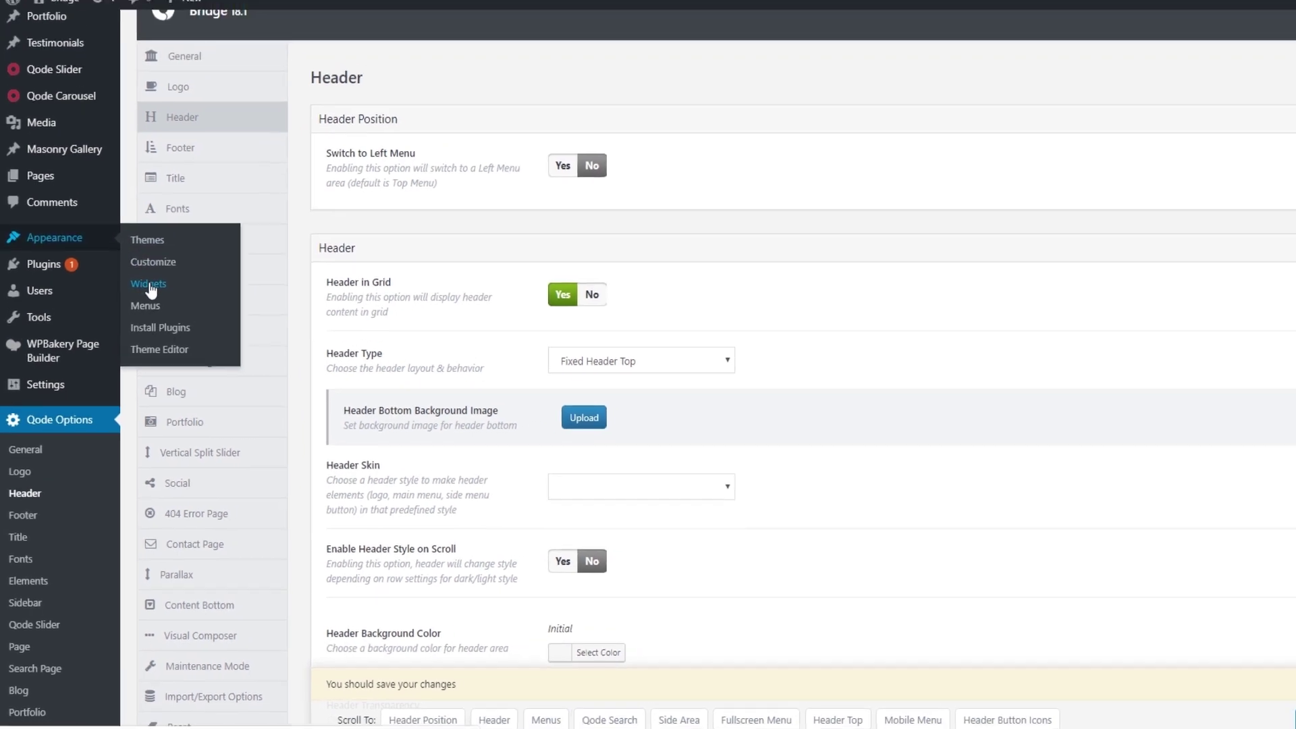
left_click(150, 279)
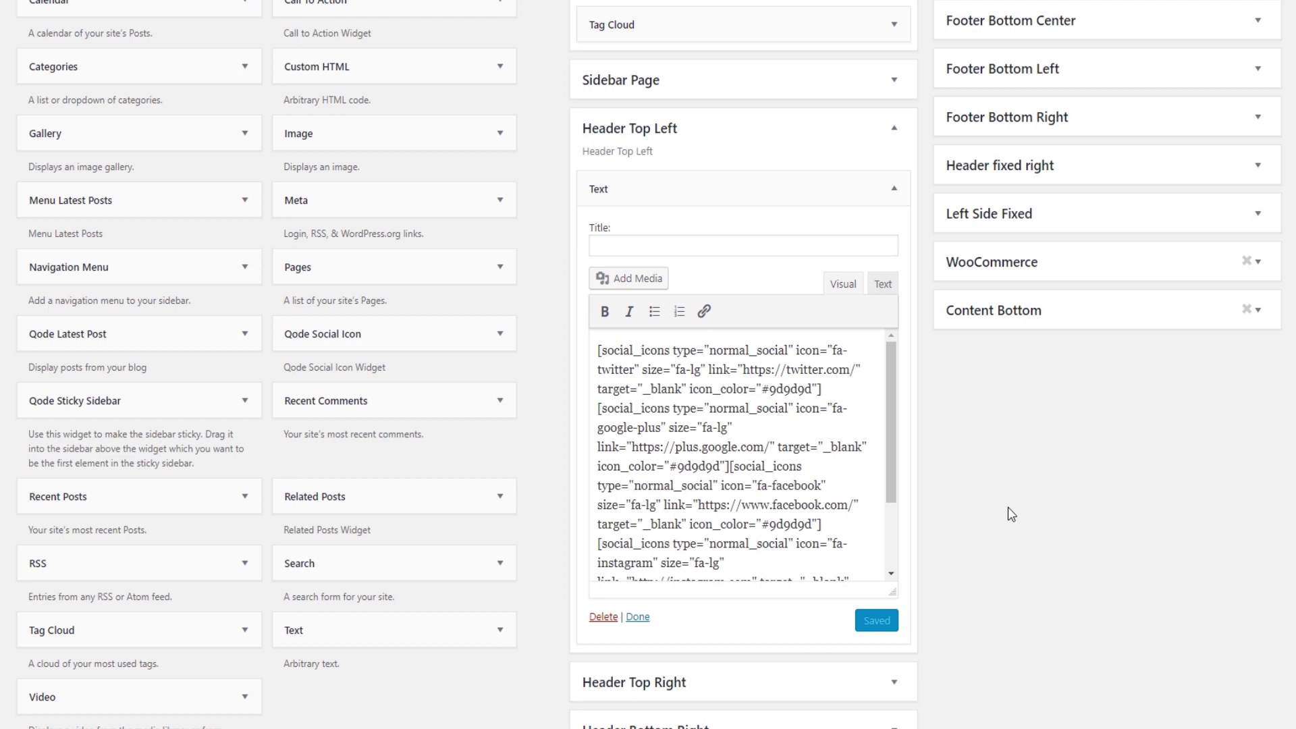
left_click_drag(597, 350, 732, 467)
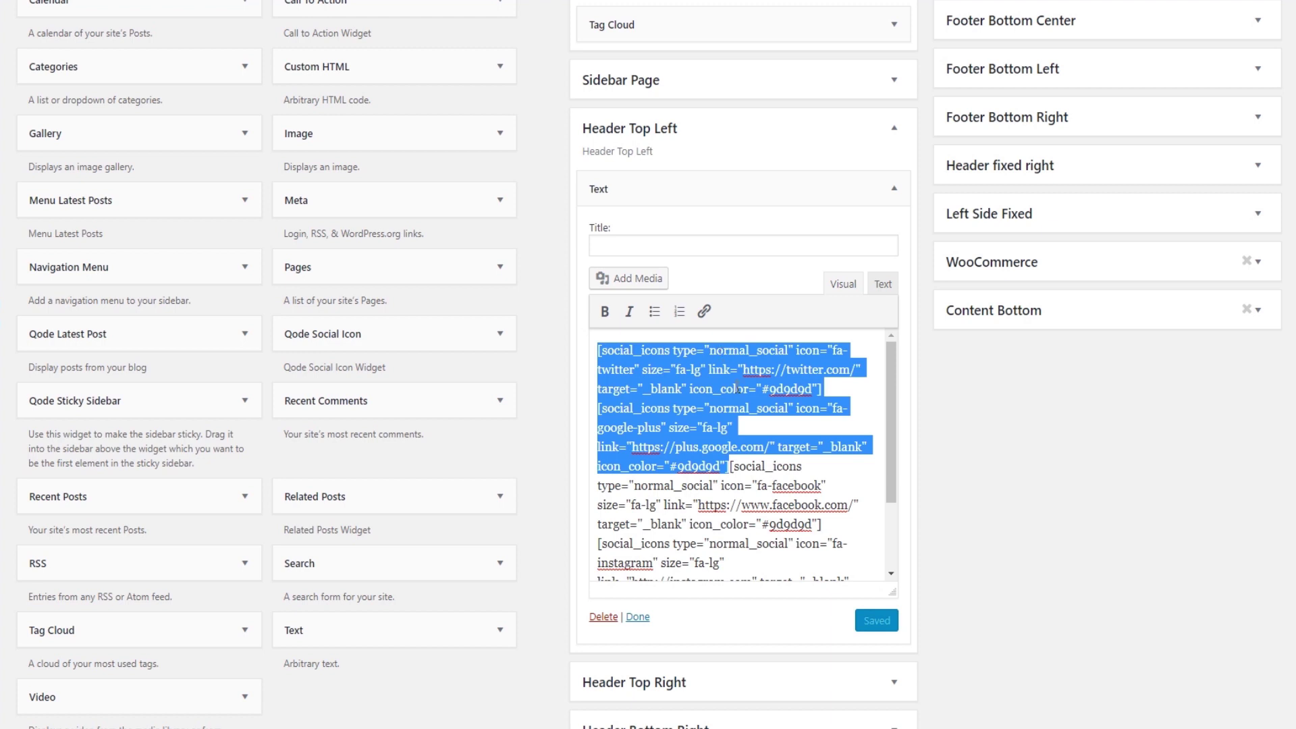
left_click(763, 430)
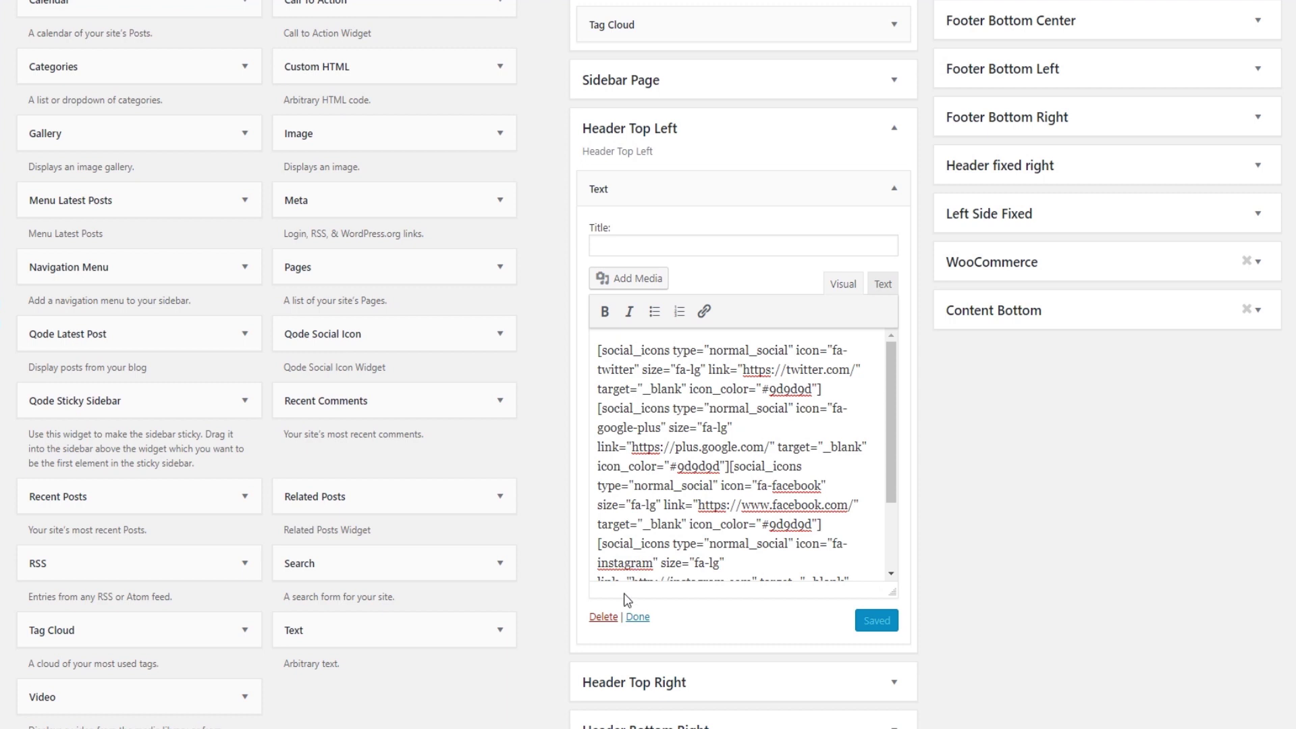
Step: Delete the shortcode Text widget from Header Top Left and add a Qode Social Icon widget there
left_click(603, 617)
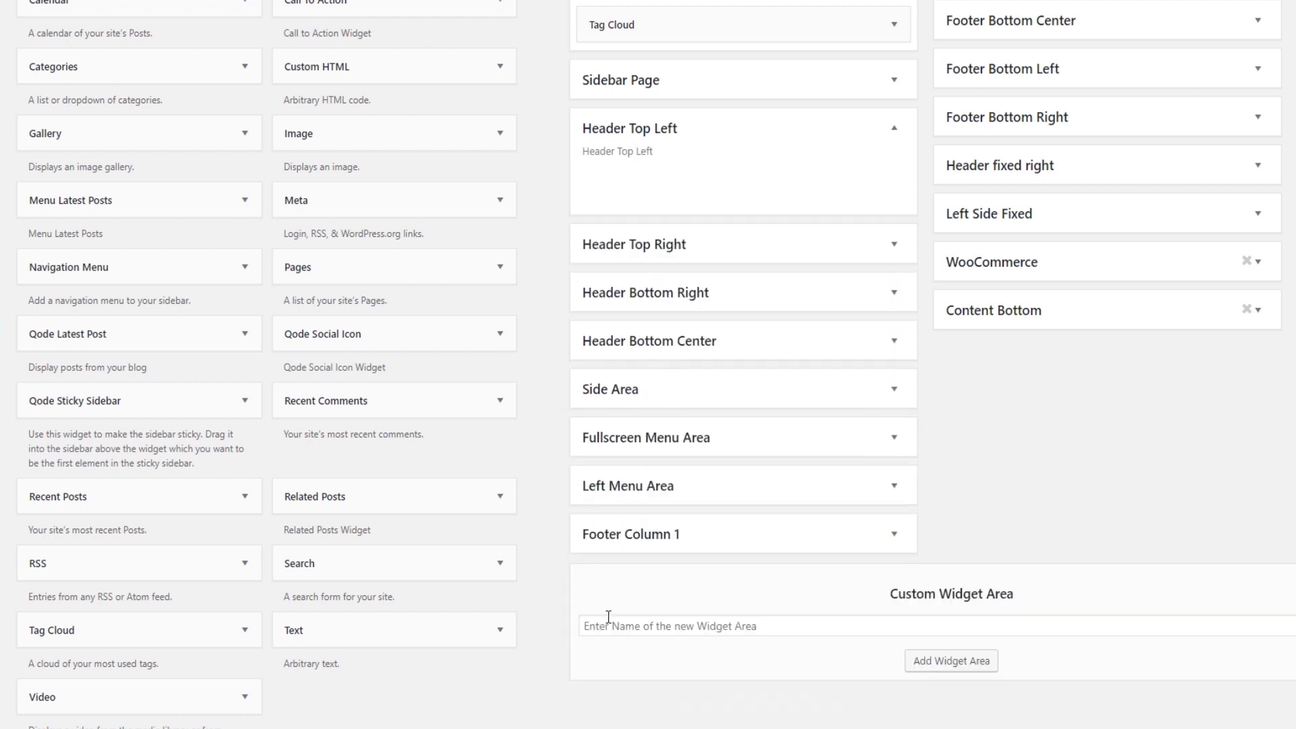
left_click_drag(393, 334, 721, 179)
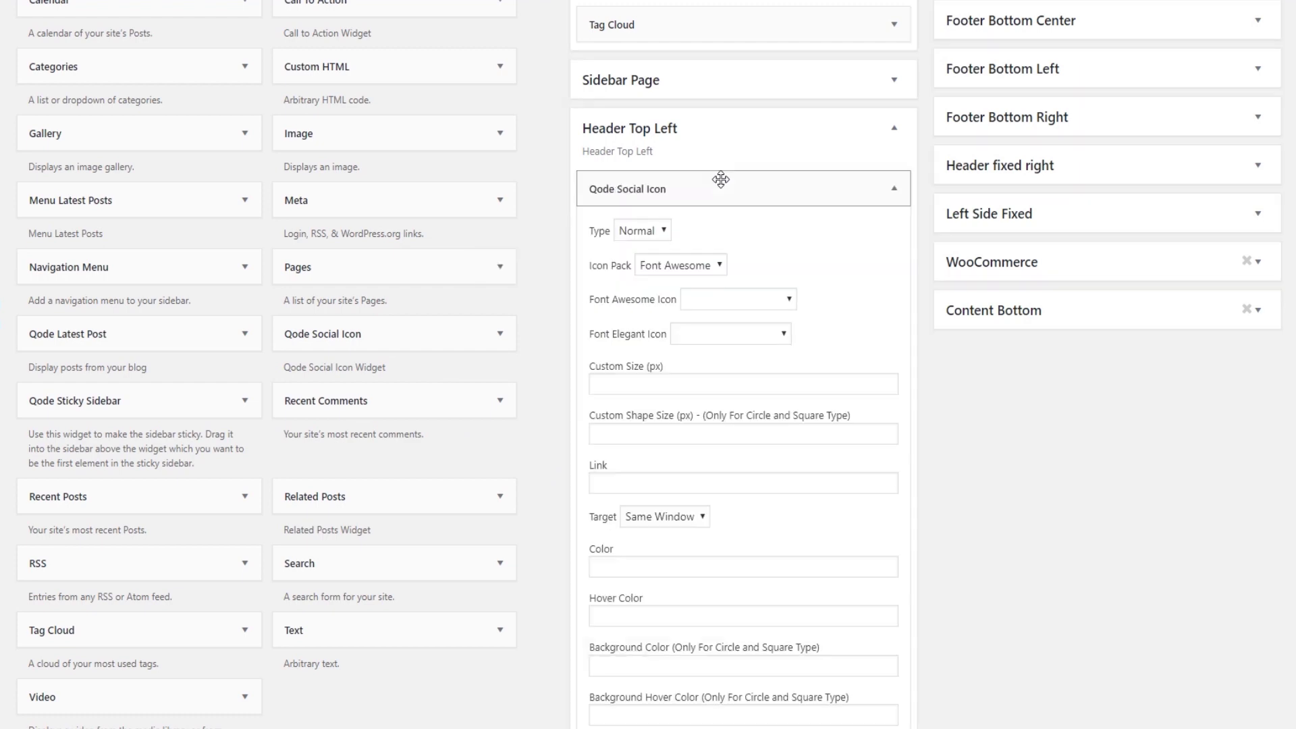